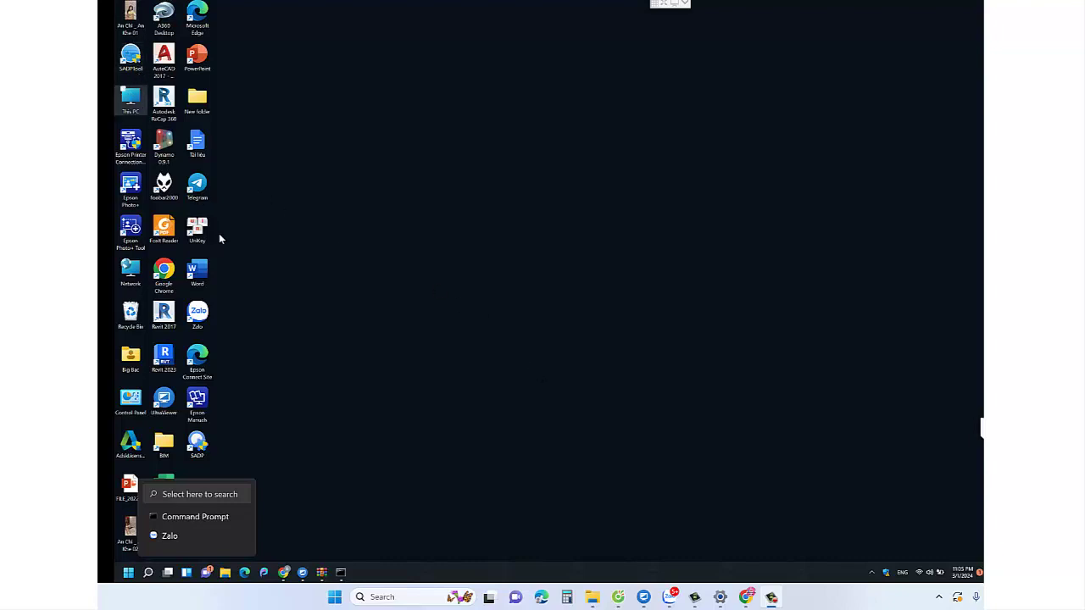
- Launch SADP so it scans the network and finds the recorder at 192.168.1.19
left_click(200, 450)
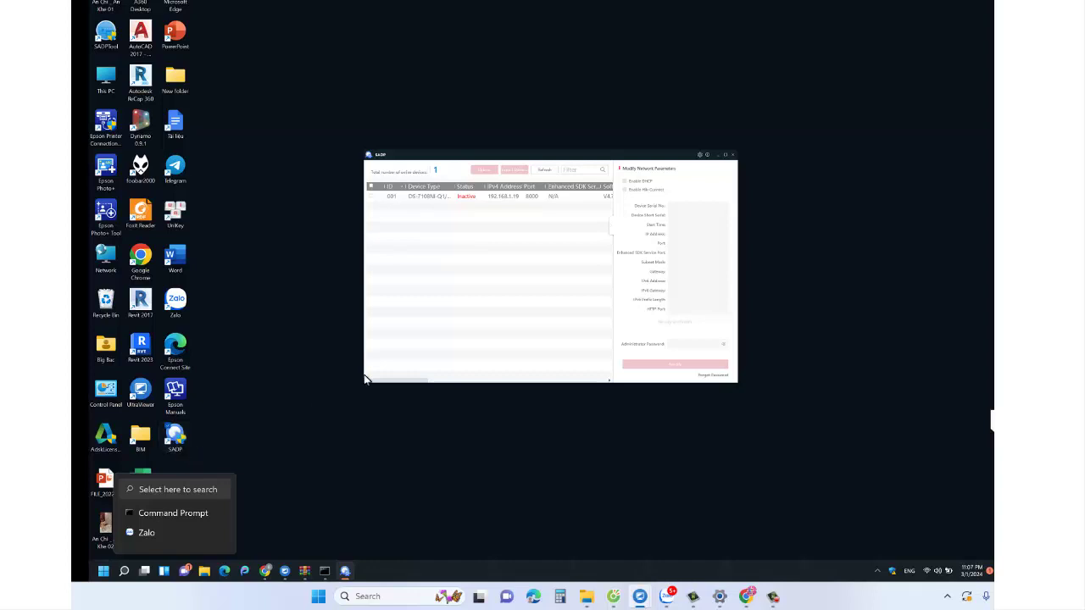
- Select the inactive DS-7108NI-Q1 recorder (device 001) in the SADP device list
left_click(370, 199)
left_click(372, 200)
left_click(372, 201)
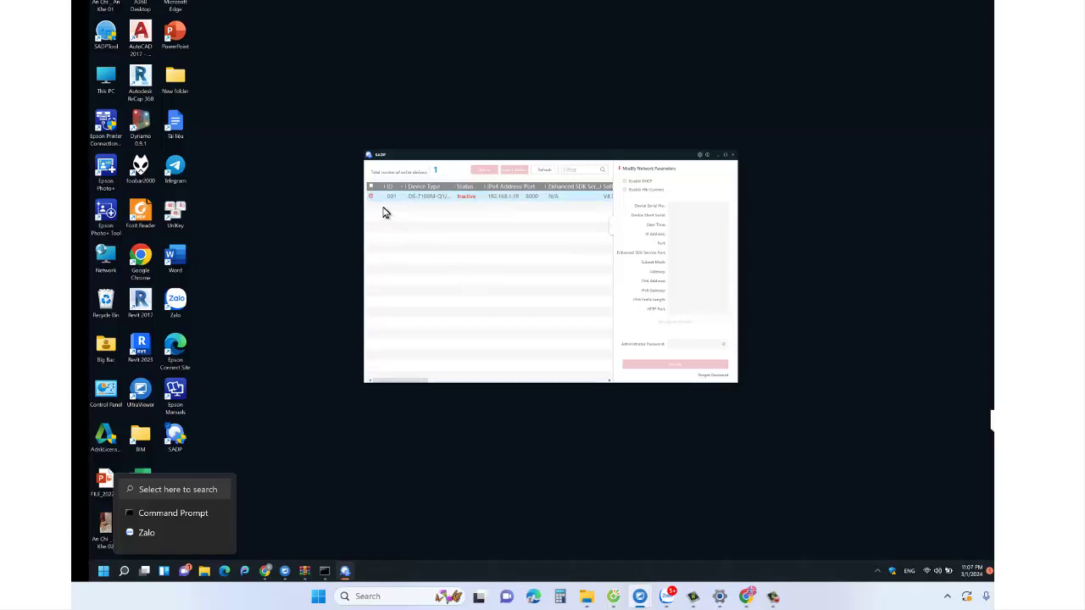
left_click(373, 202)
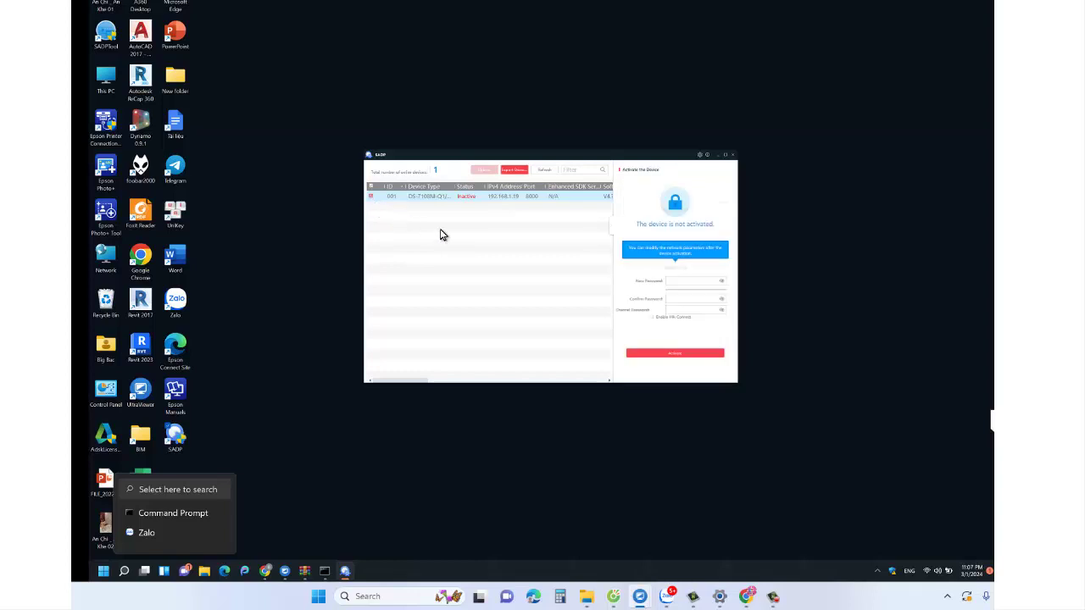
- Enter the new admin password, its confirmation and the channel password in the activation form
left_click(692, 281)
type("admi")
type("****")
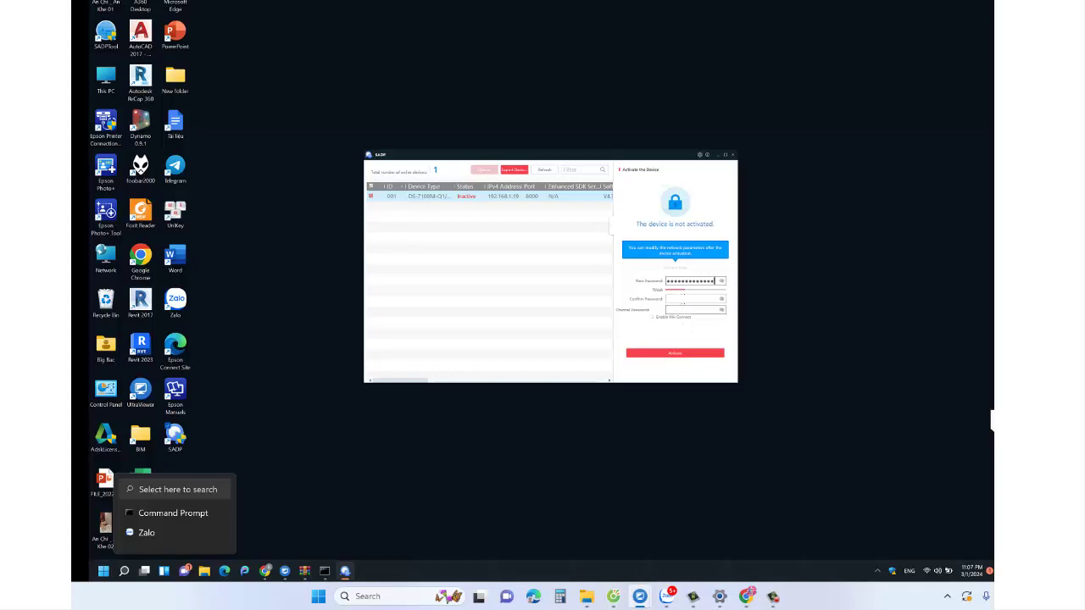
left_click(688, 299)
type("****")
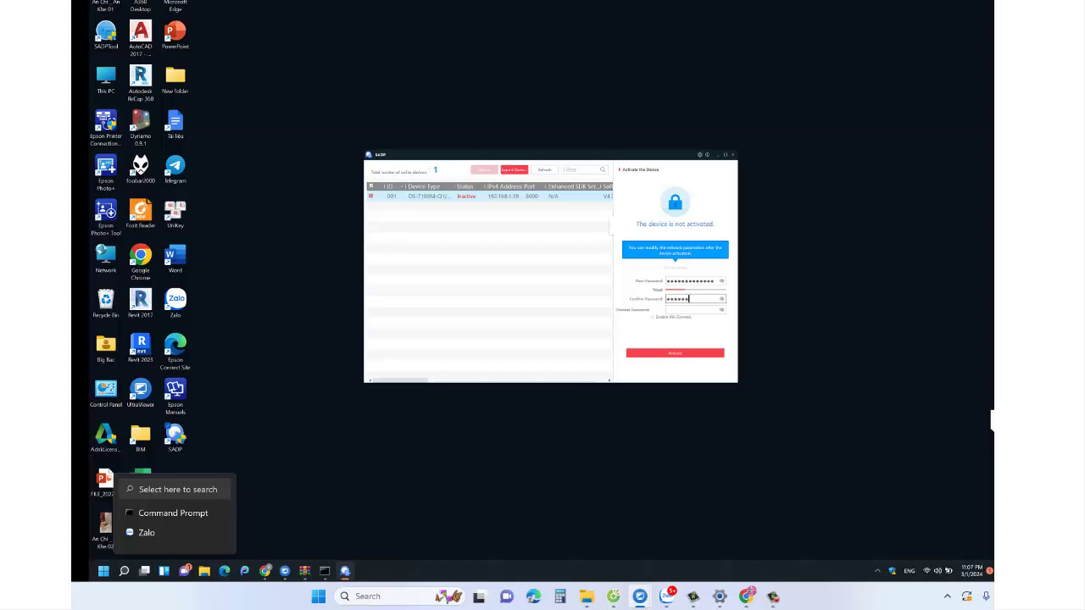
type("*****")
left_click(702, 309)
type("******")
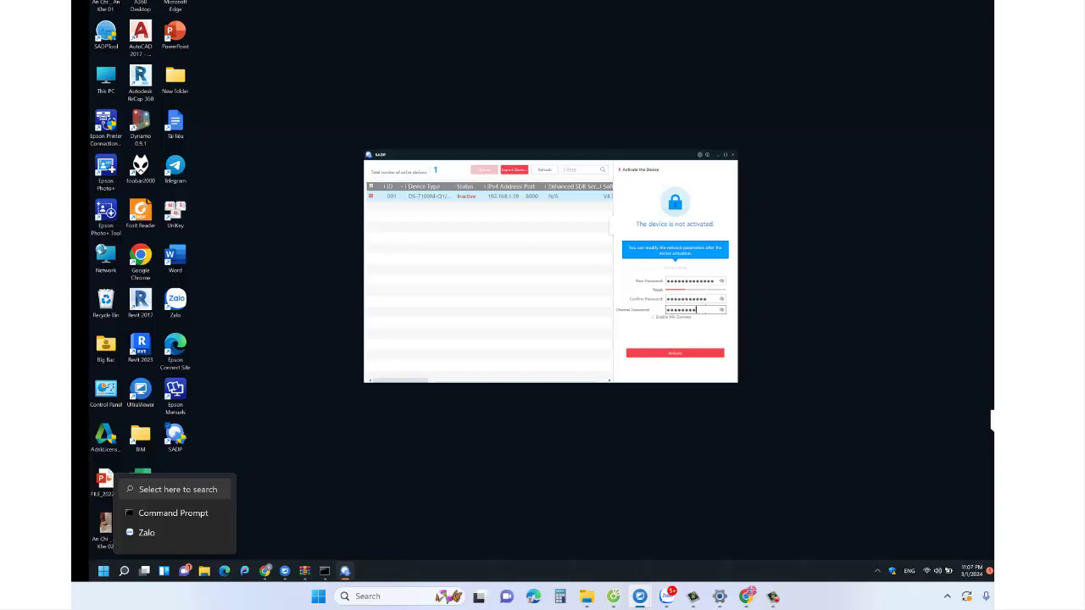
type("****")
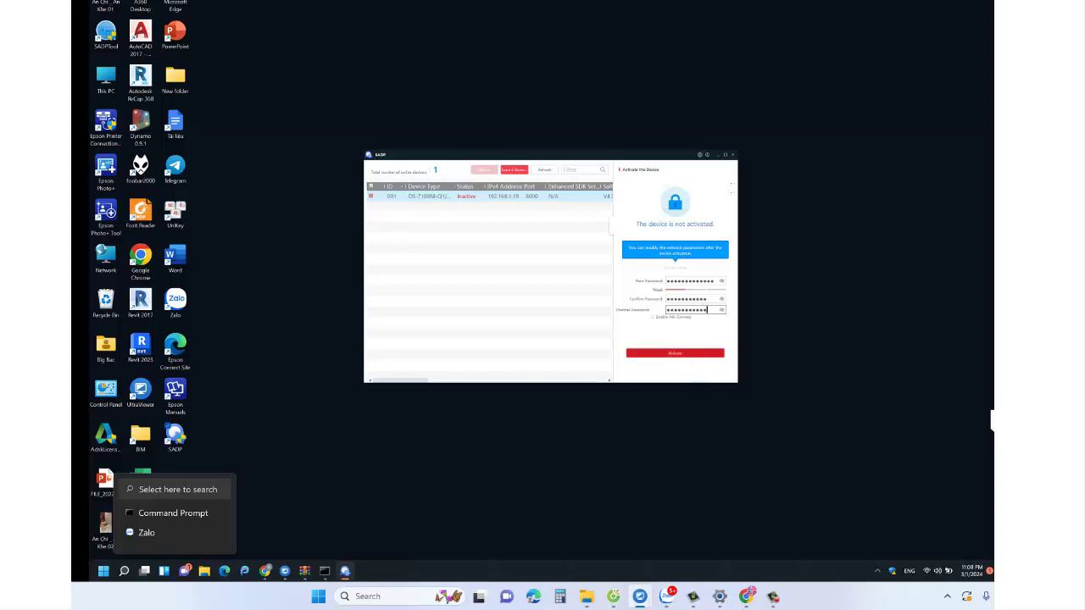
- Maximize SADP, try activating, then retype the new password after the Password invalid error
key("super+Up")
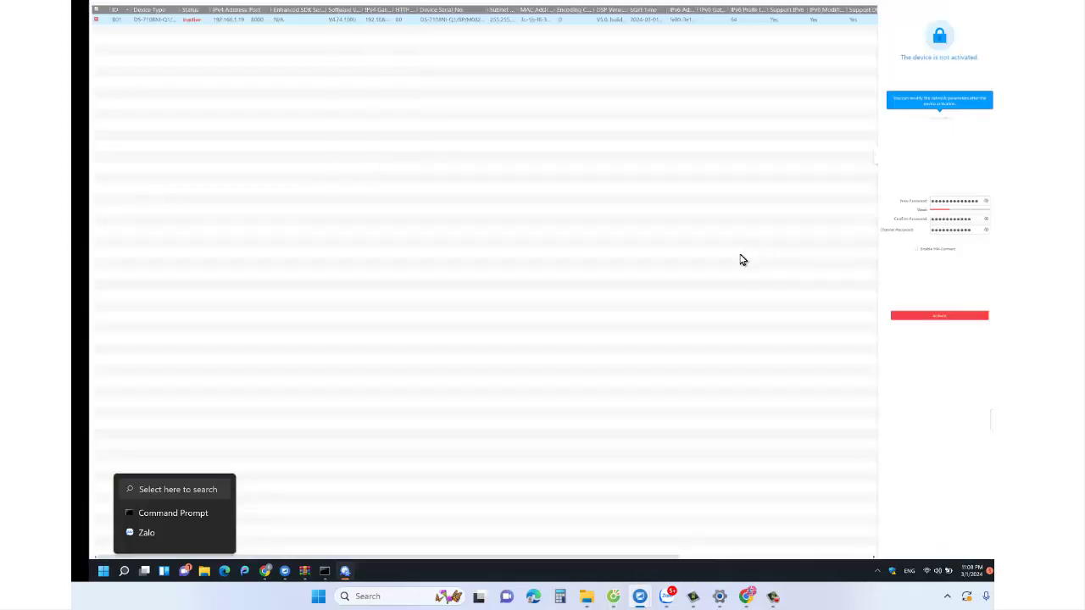
left_click(941, 316)
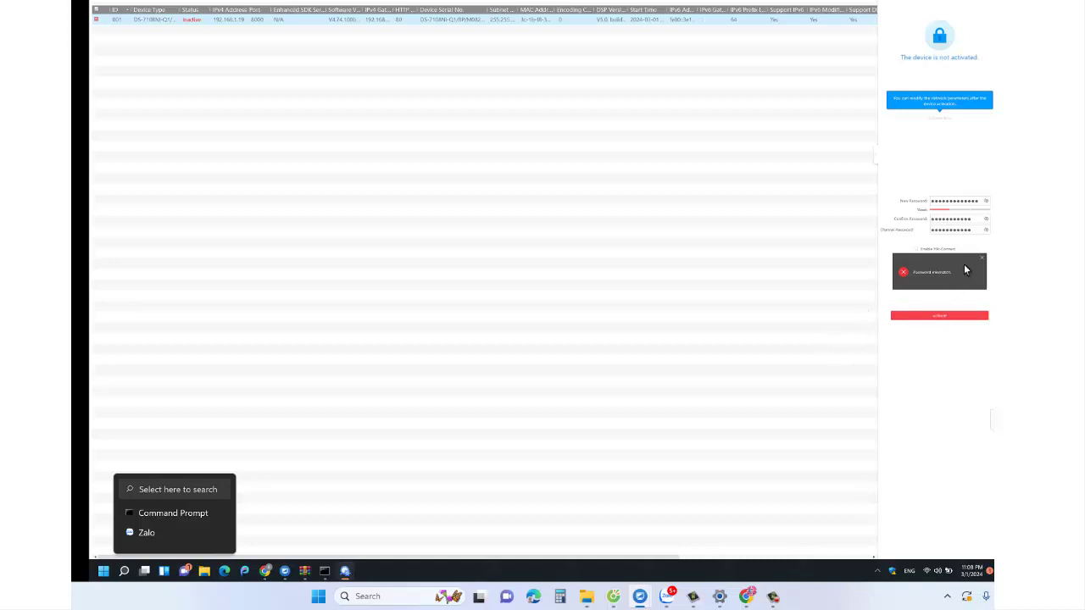
left_click(976, 218)
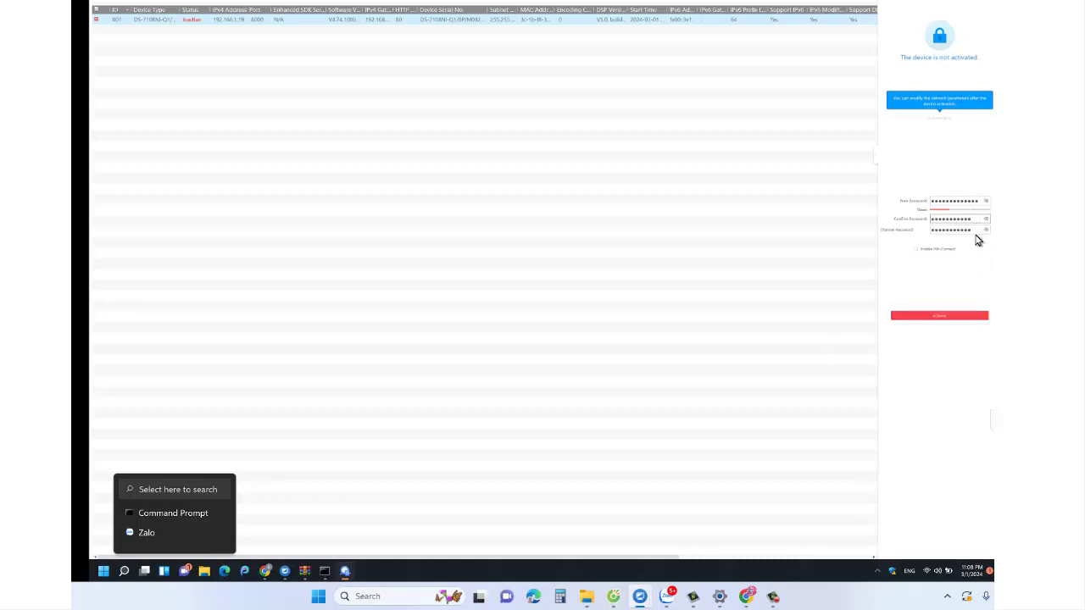
left_click(979, 199)
left_click_drag(978, 200, 911, 217)
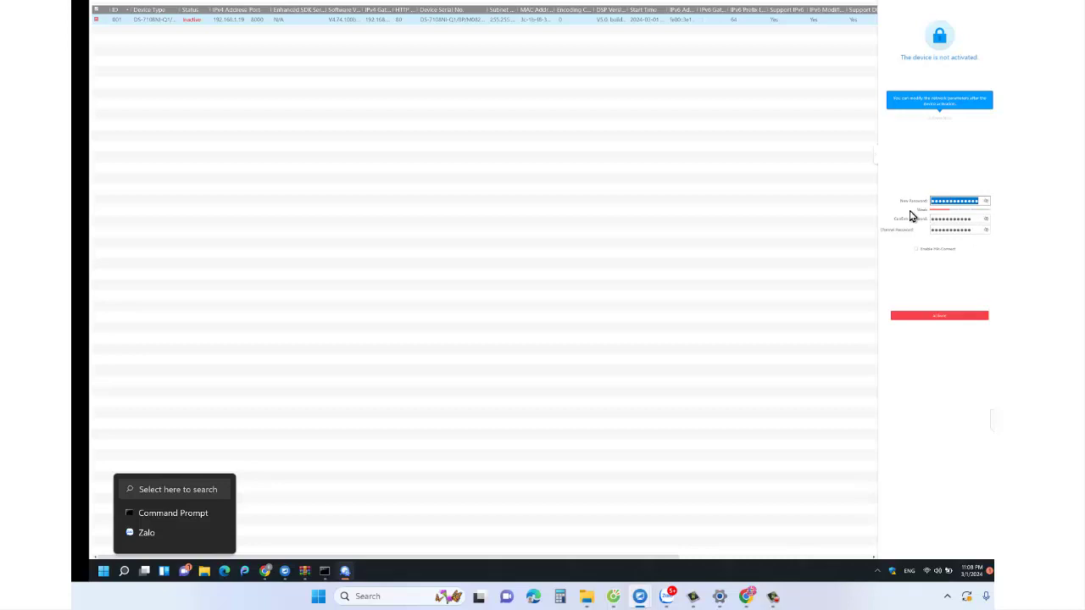
type("•••••••••••")
- Activate the recorder, skip the GUID export, close the confirmation list and show the desktop
left_click(947, 323)
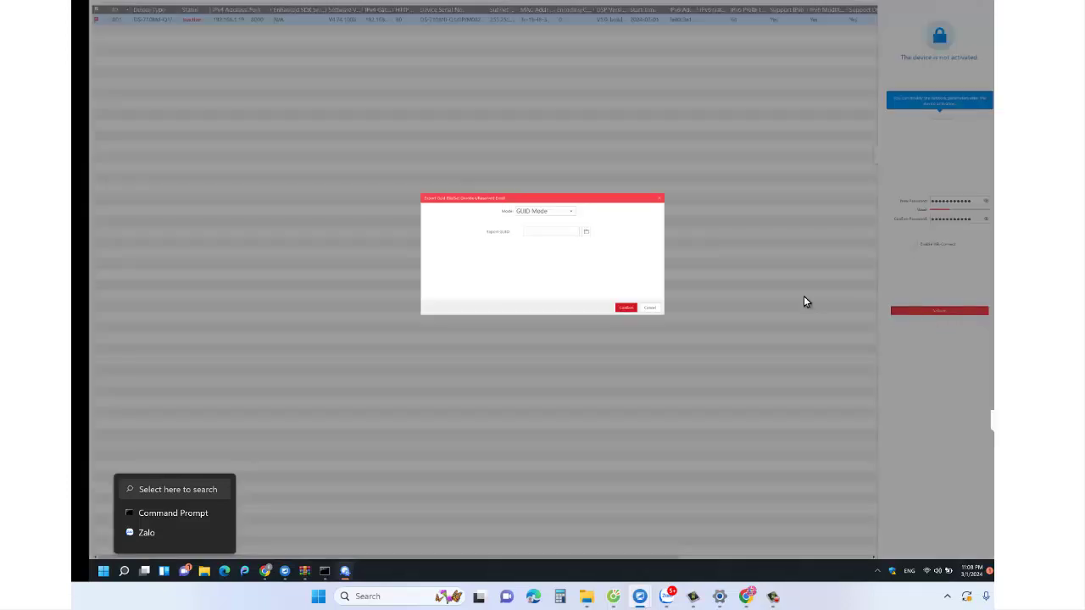
left_click(626, 308)
left_click(650, 309)
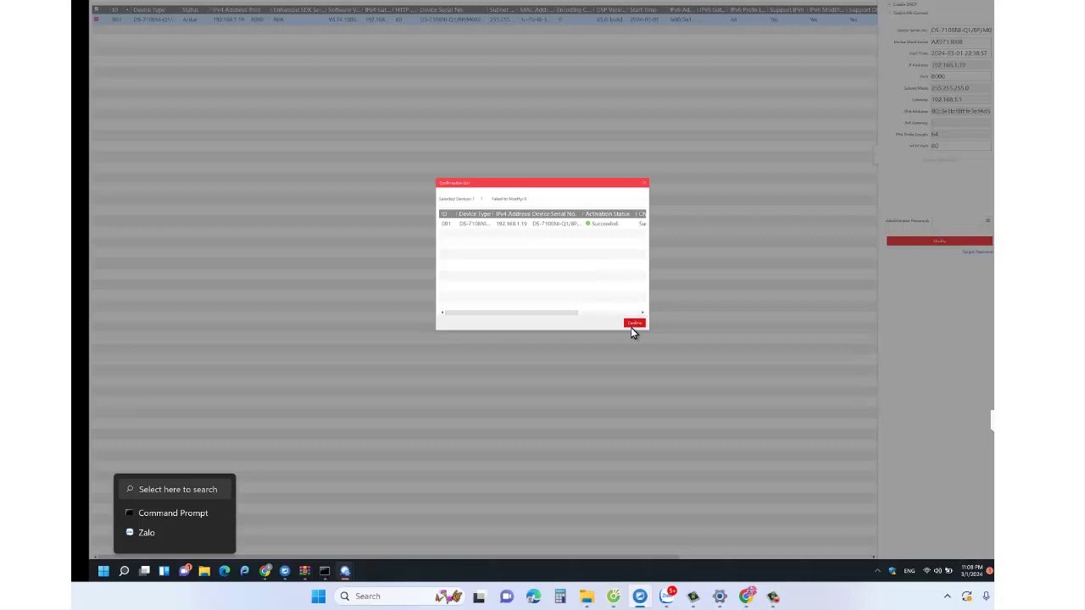
left_click(634, 324)
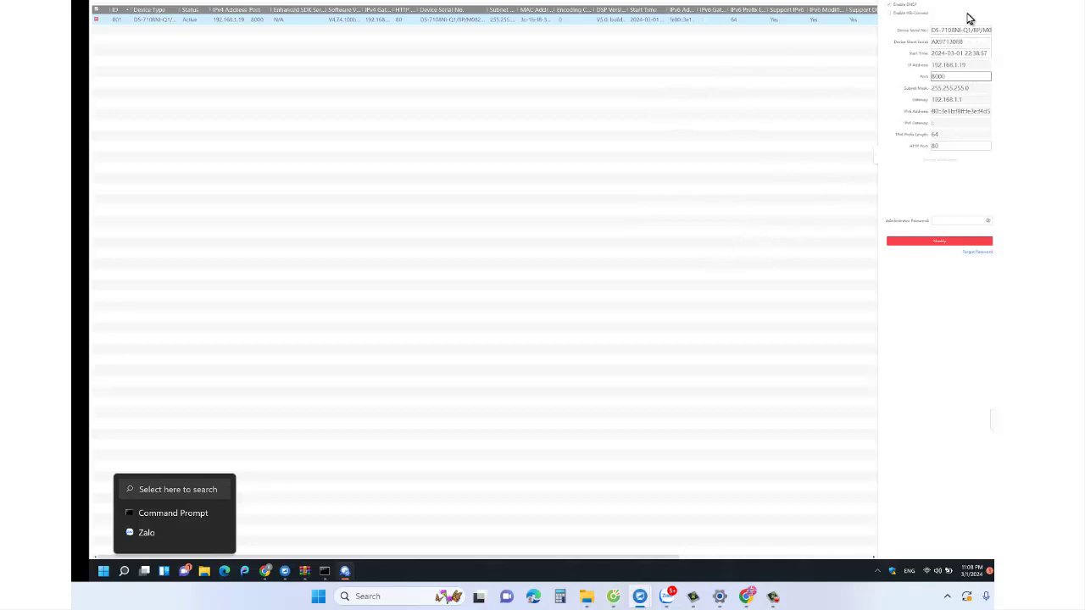
key("super+d")
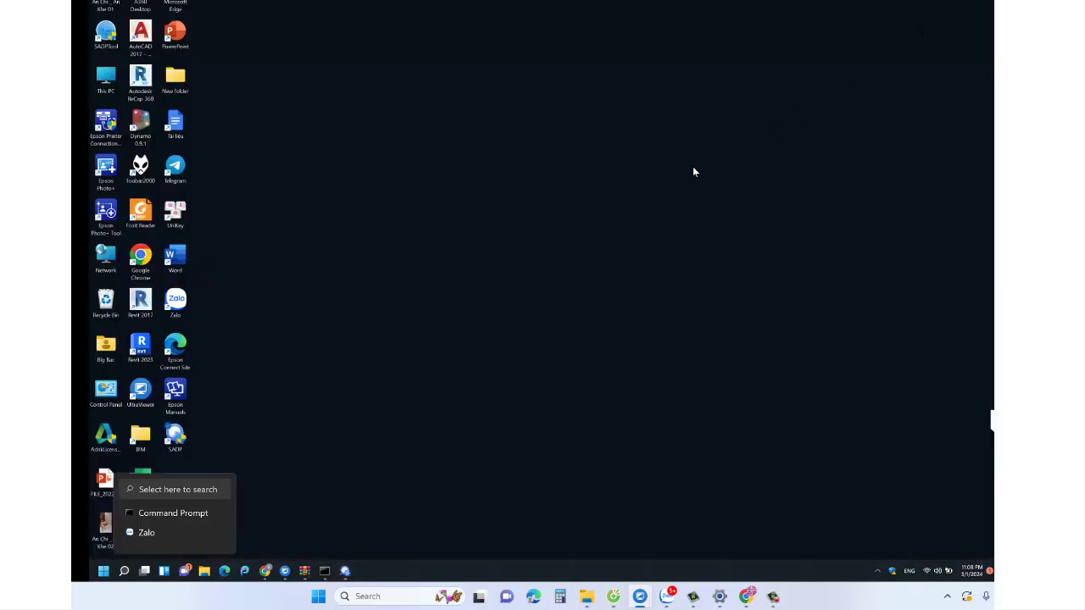
- Open the recorder's login page at 192.168.1.19 in a maximized Chrome window
double_click(149, 267)
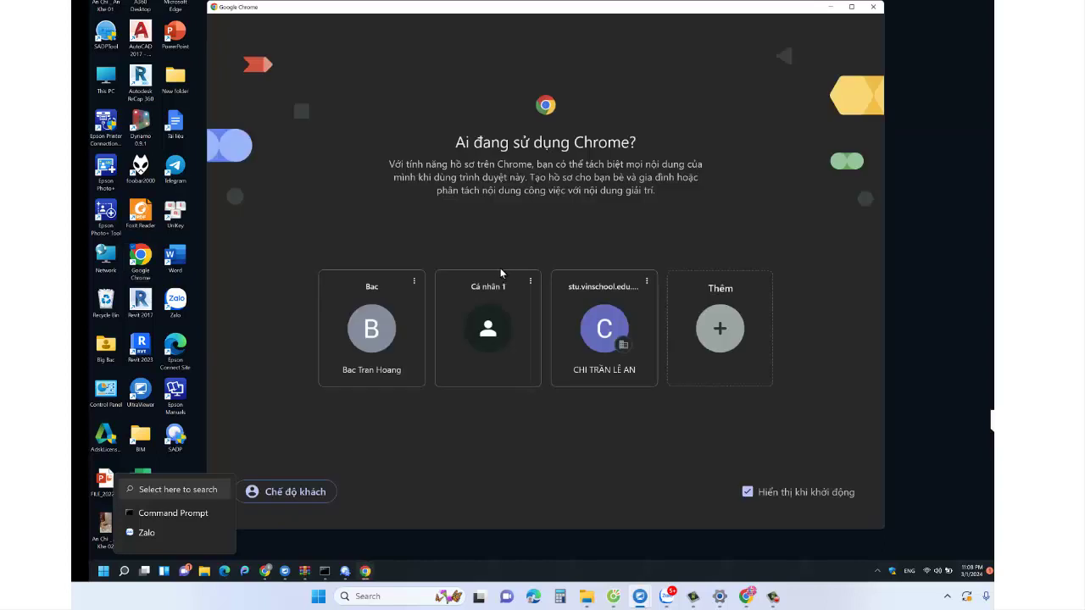
left_click(593, 290)
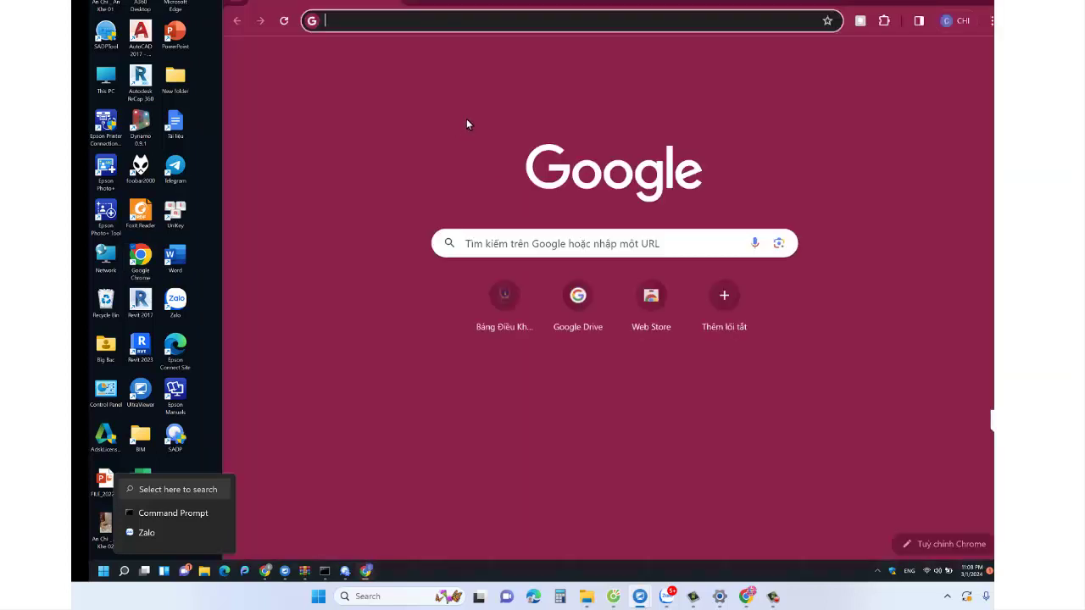
left_click(483, 19)
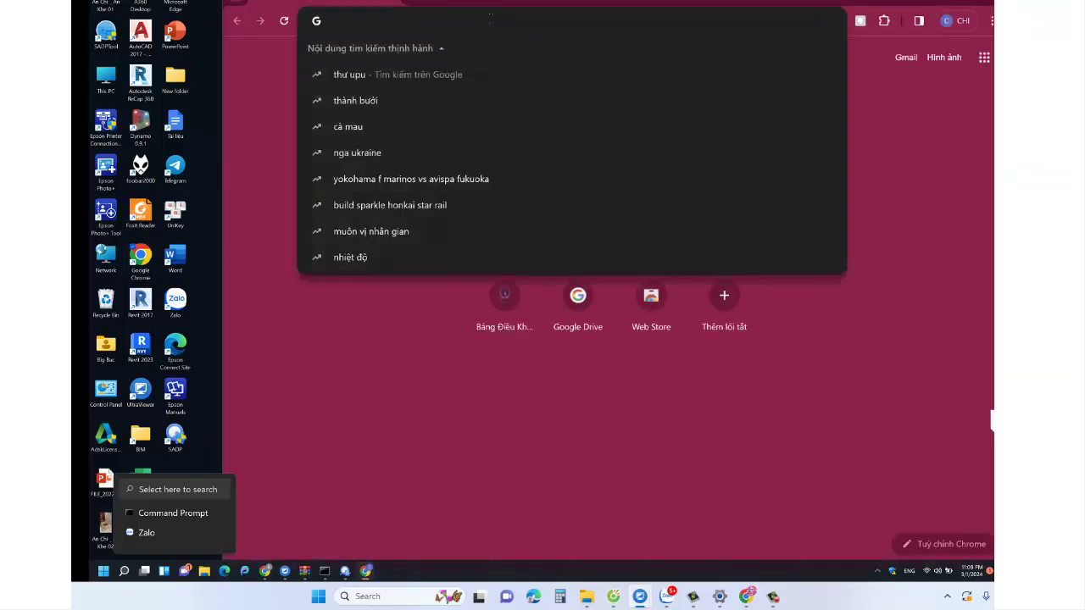
type("192")
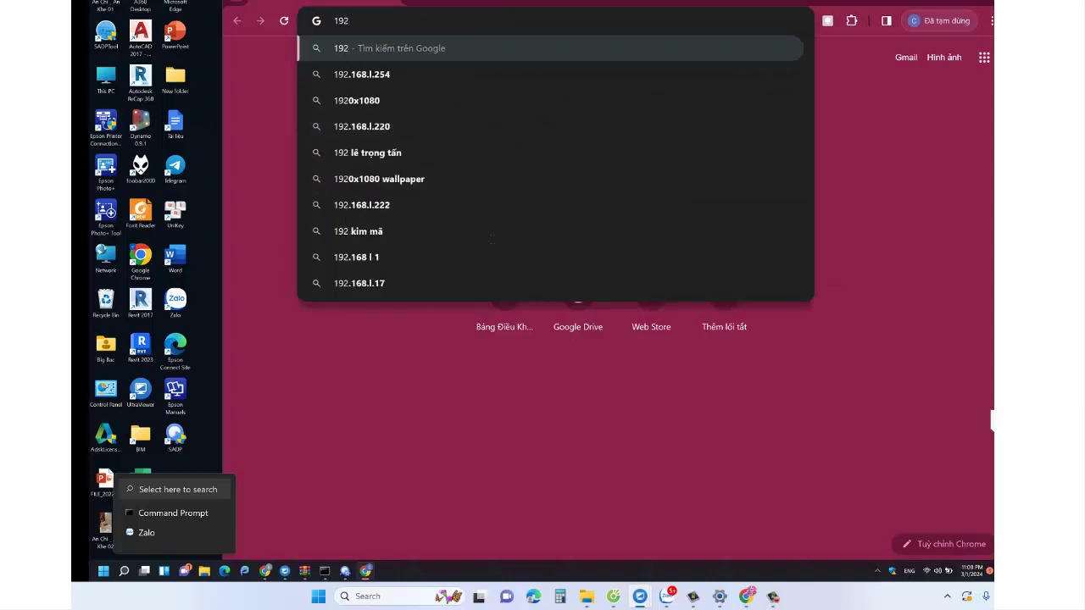
left_click(345, 576)
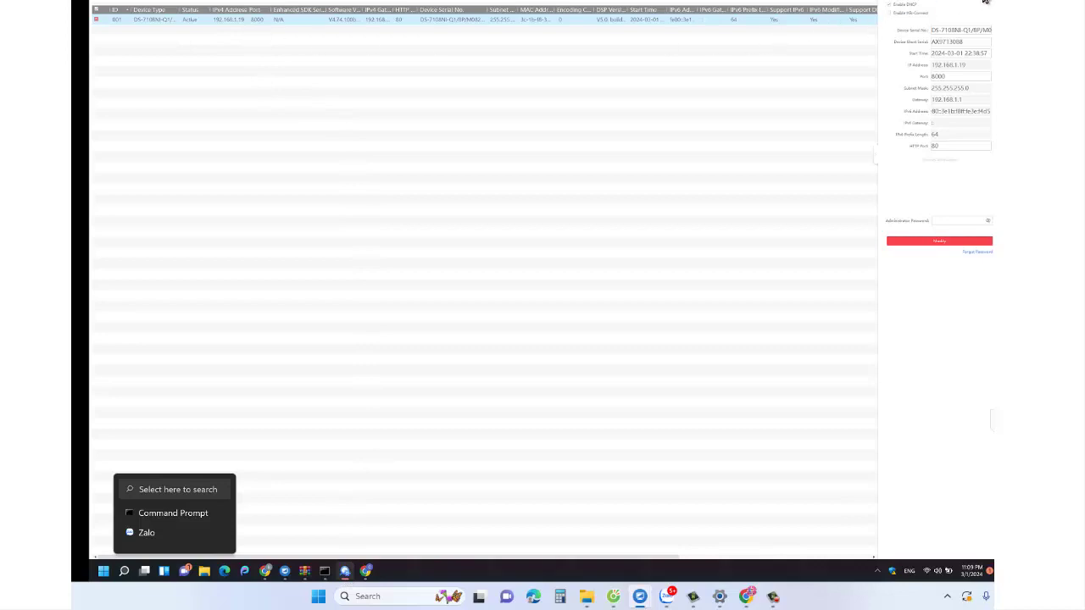
key("alt+Tab")
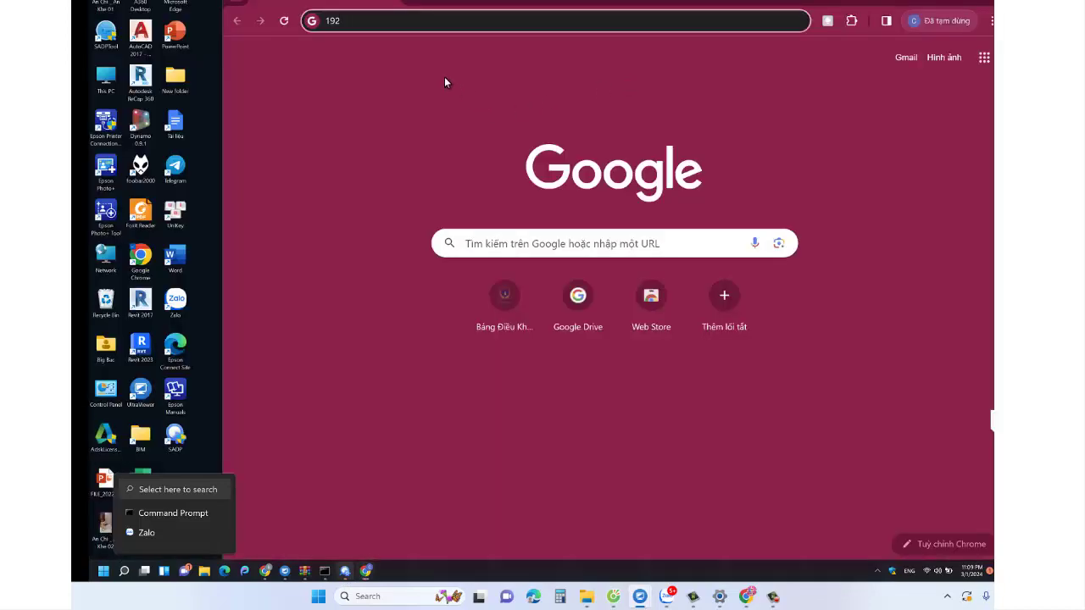
type(".168")
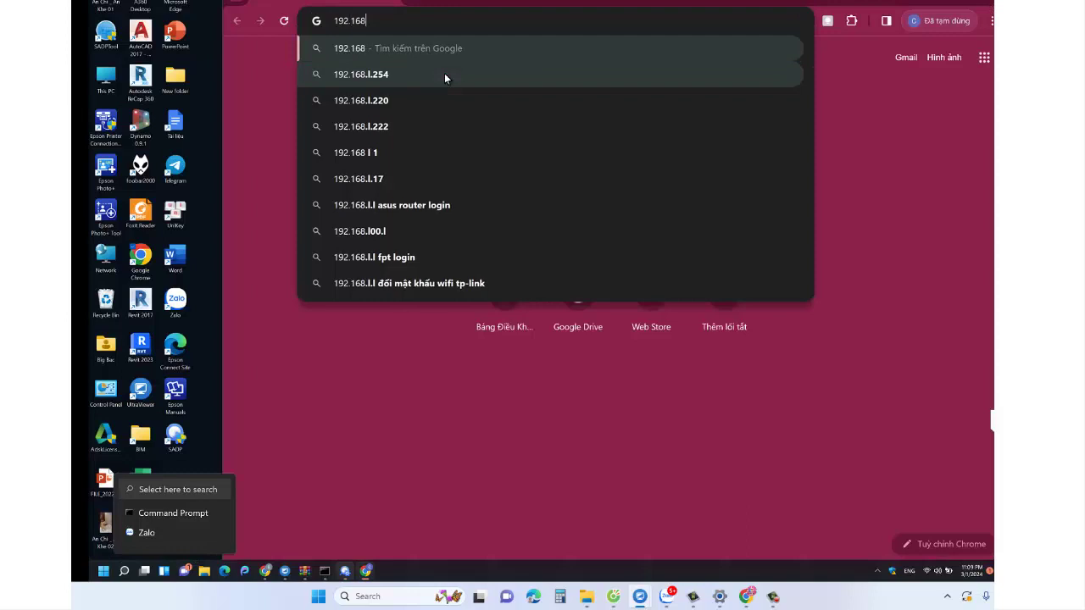
type(".1.19")
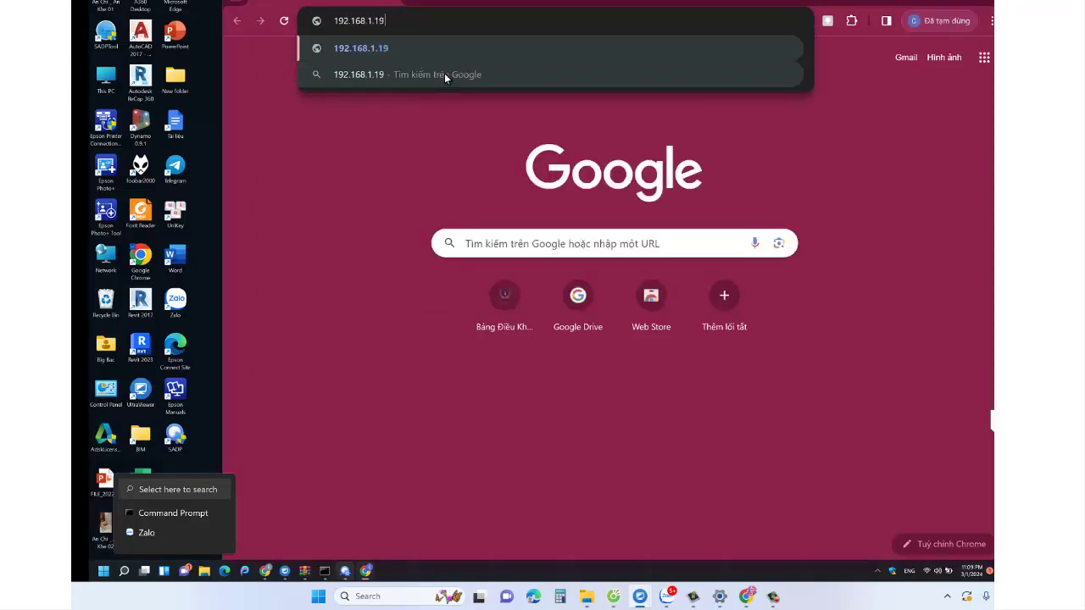
key("Return")
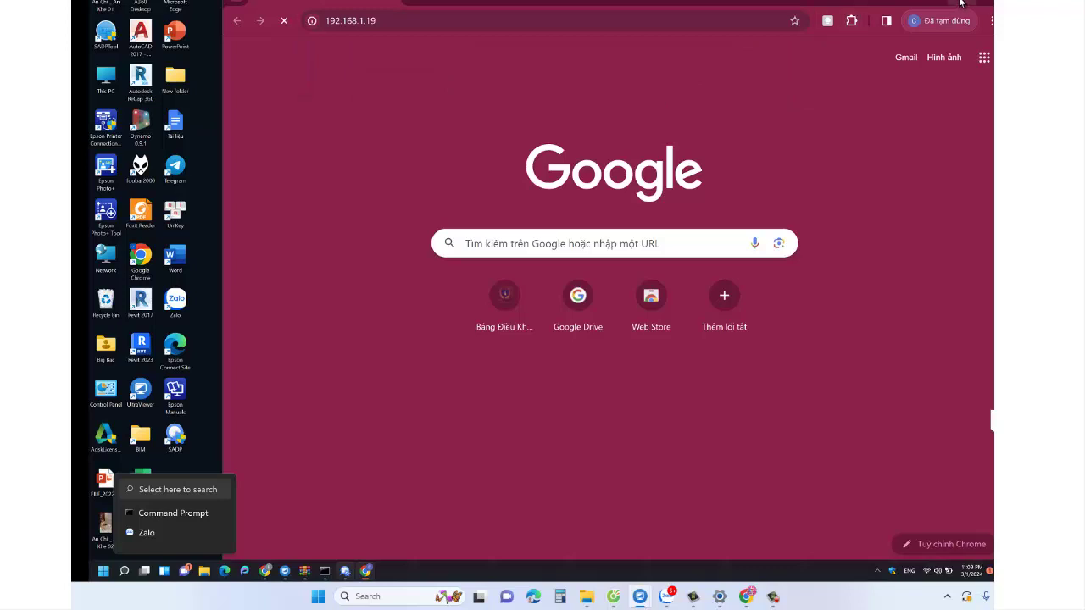
double_click(924, 3)
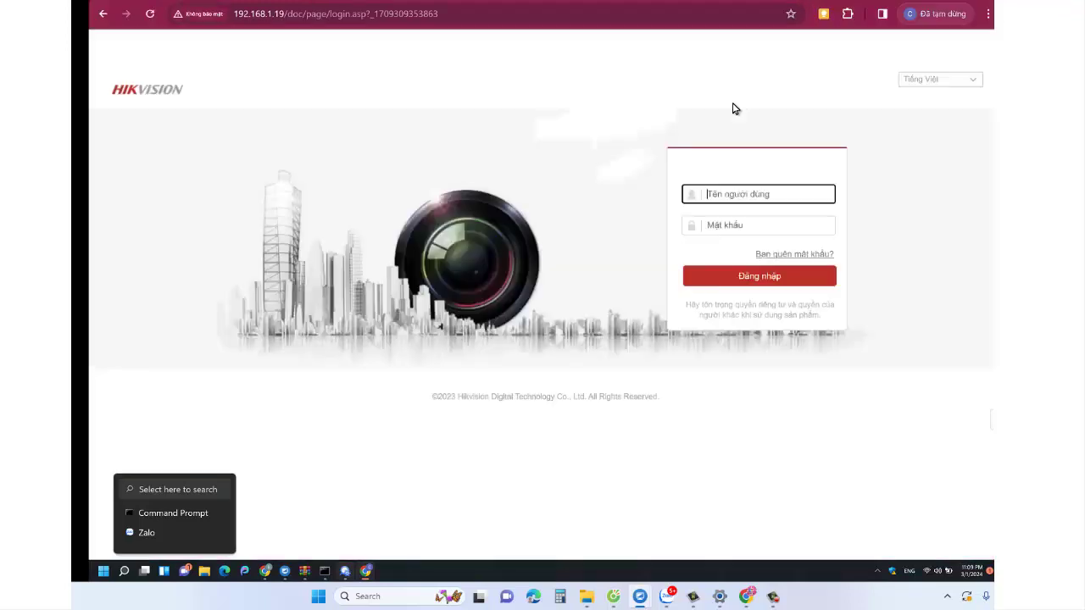
- Log in to the recorder's web page as admin with the device password
left_click(727, 197)
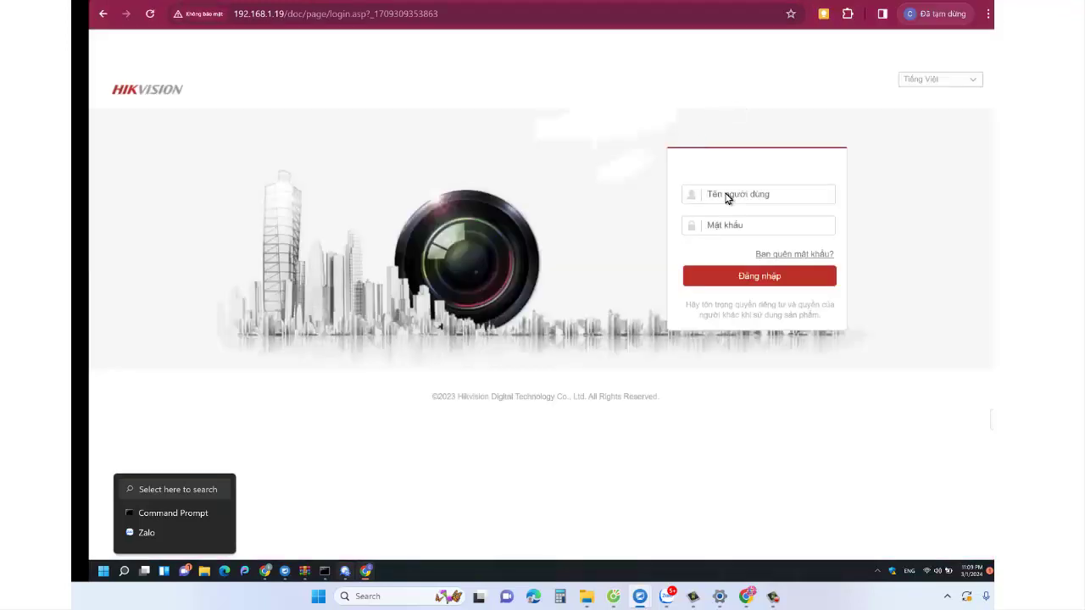
left_click(727, 200)
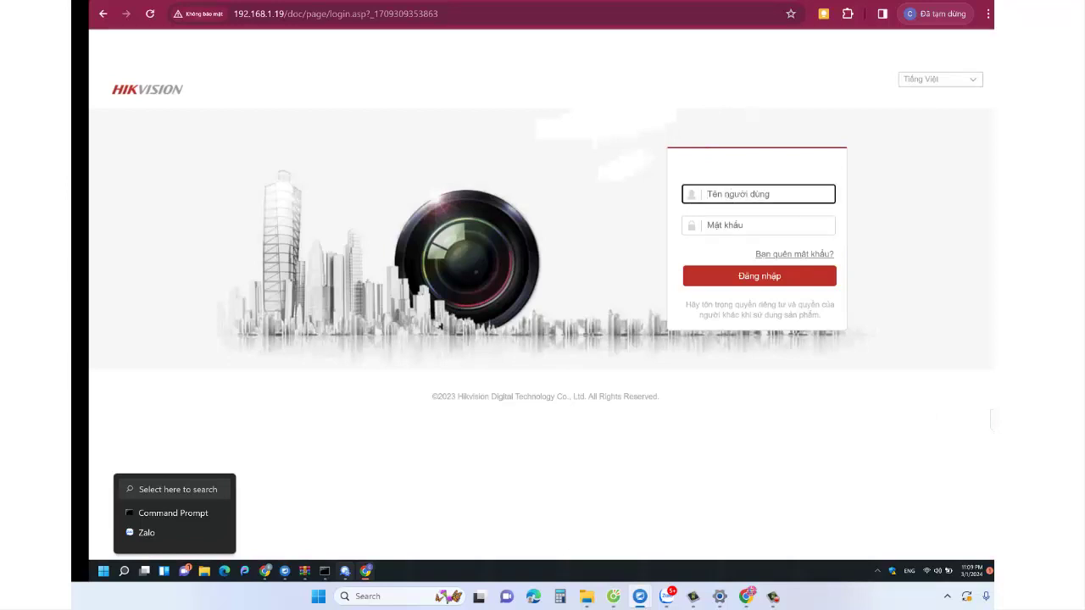
type("admin")
key("Tab")
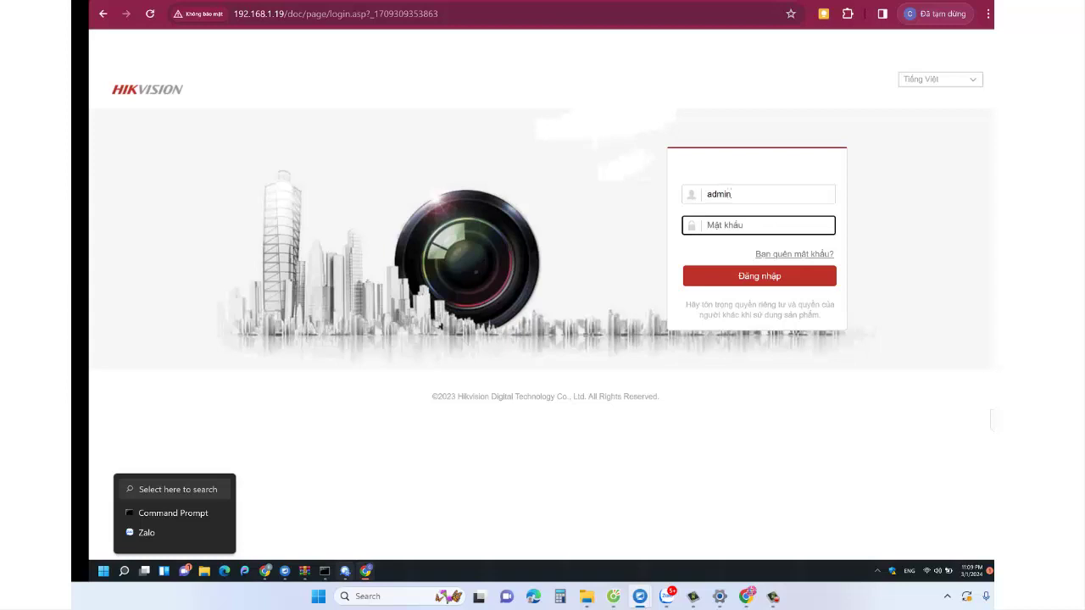
type("•••••••••••")
left_click(711, 283)
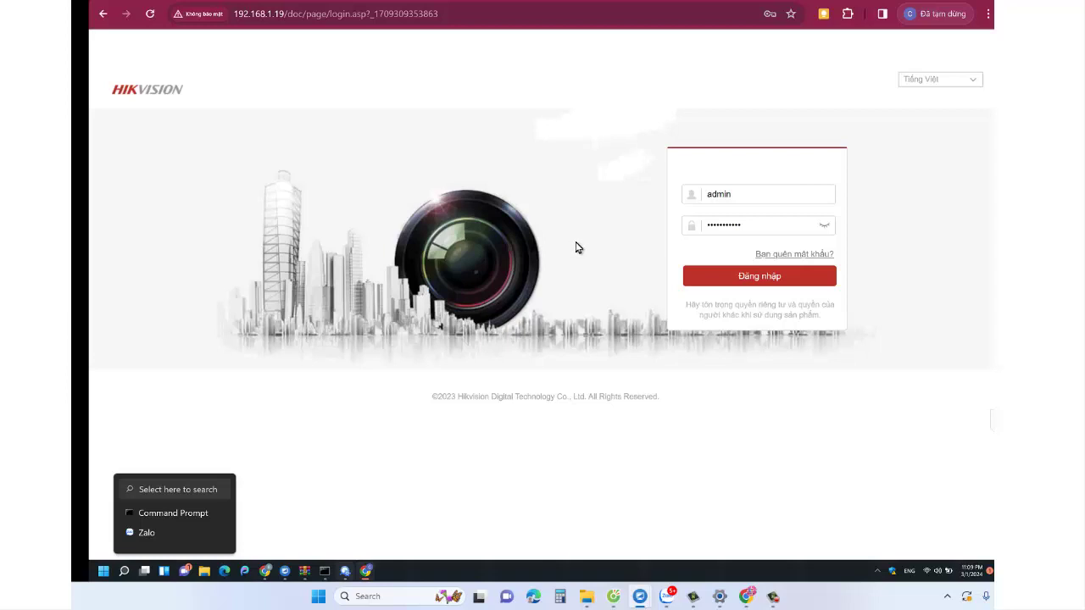
left_click(710, 277)
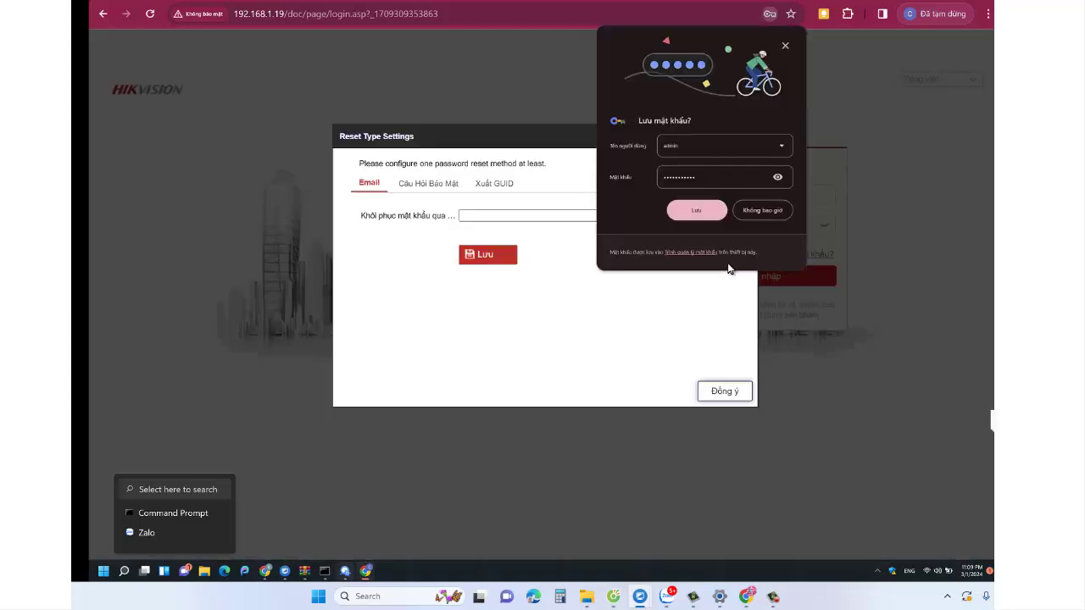
- Decline Chrome's password saving and look over the reset-method tabs, returning to Email
left_click(759, 213)
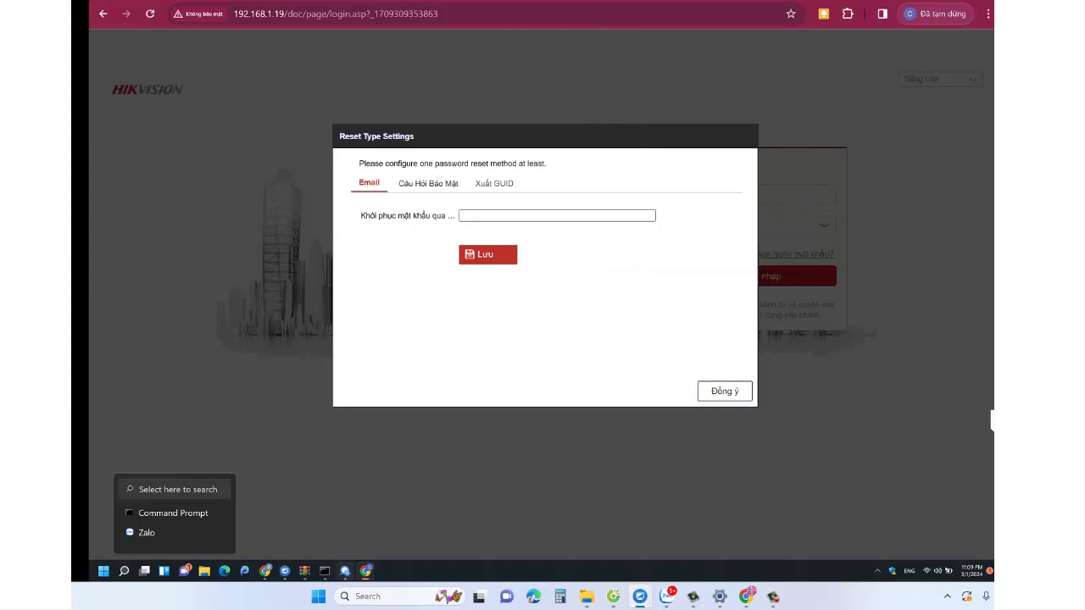
left_click(430, 185)
left_click(504, 188)
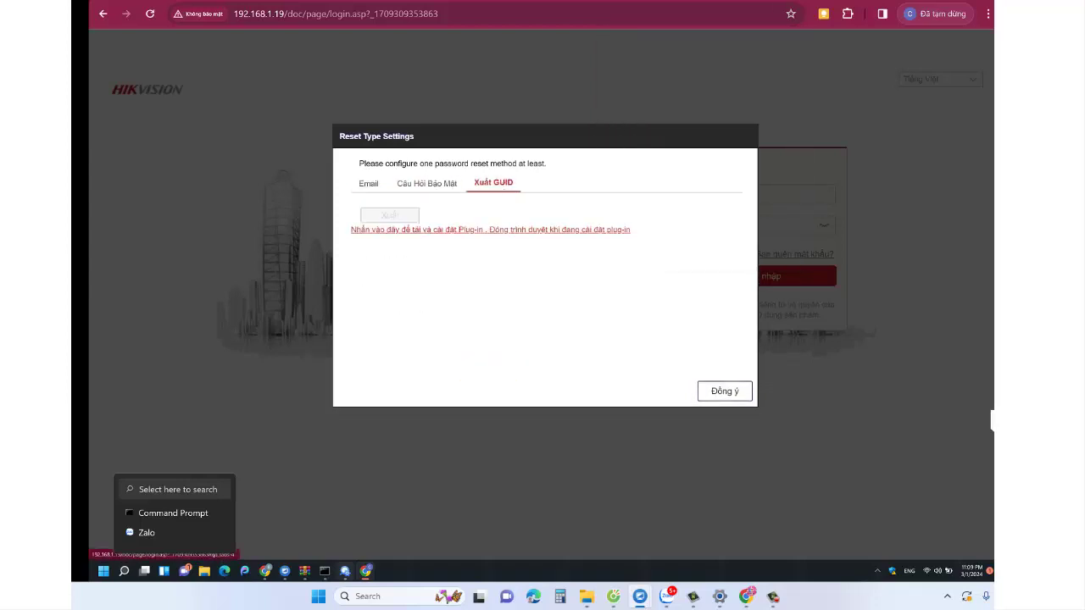
left_click(370, 188)
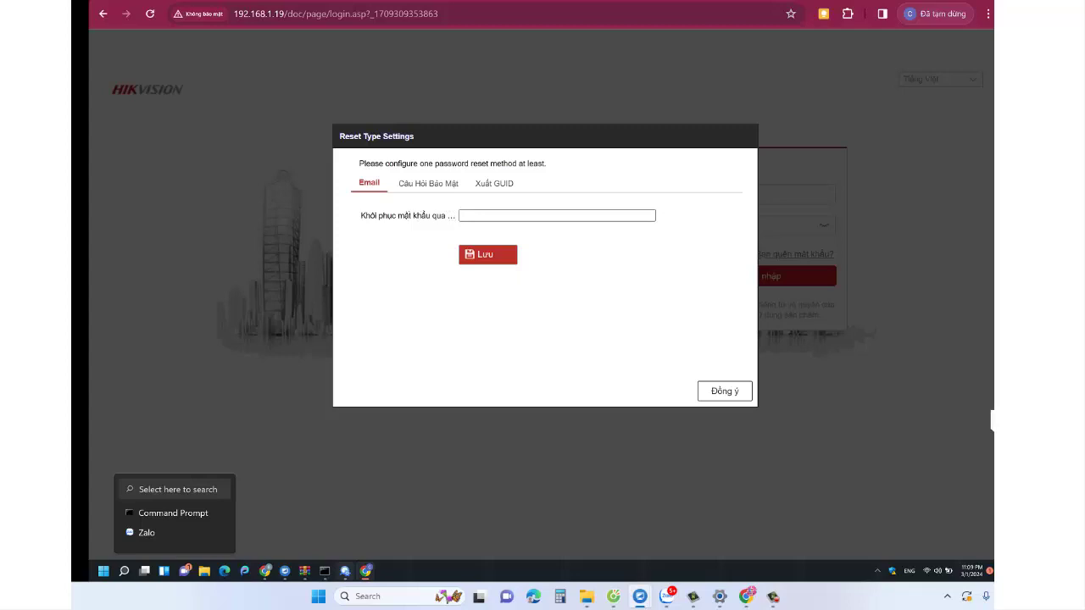
- Enter the recovery e-mail address, save it with Lưu and confirm with Đồng ý
left_click(487, 215)
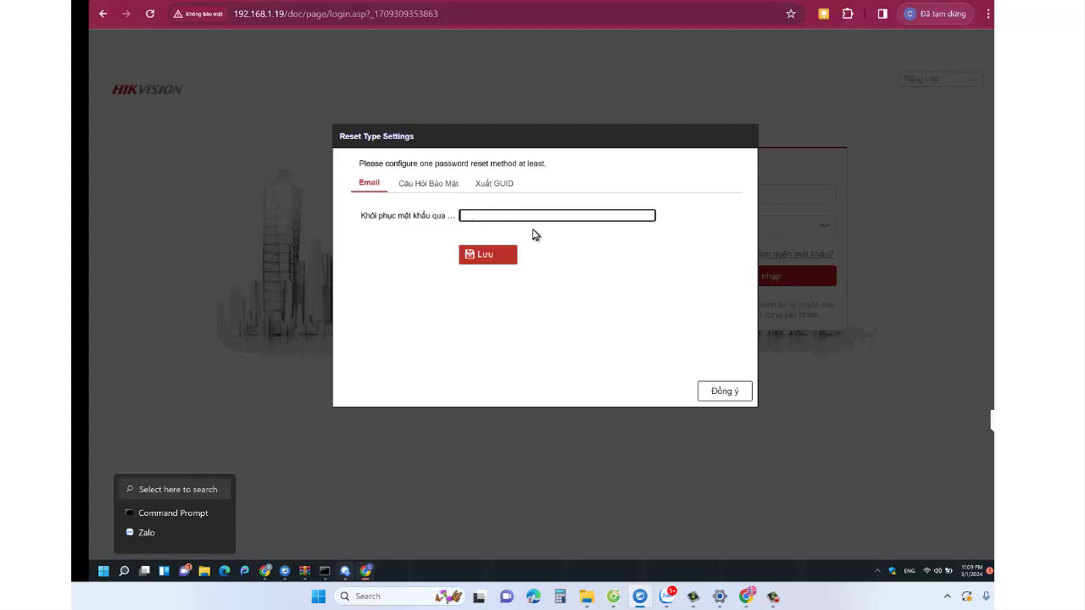
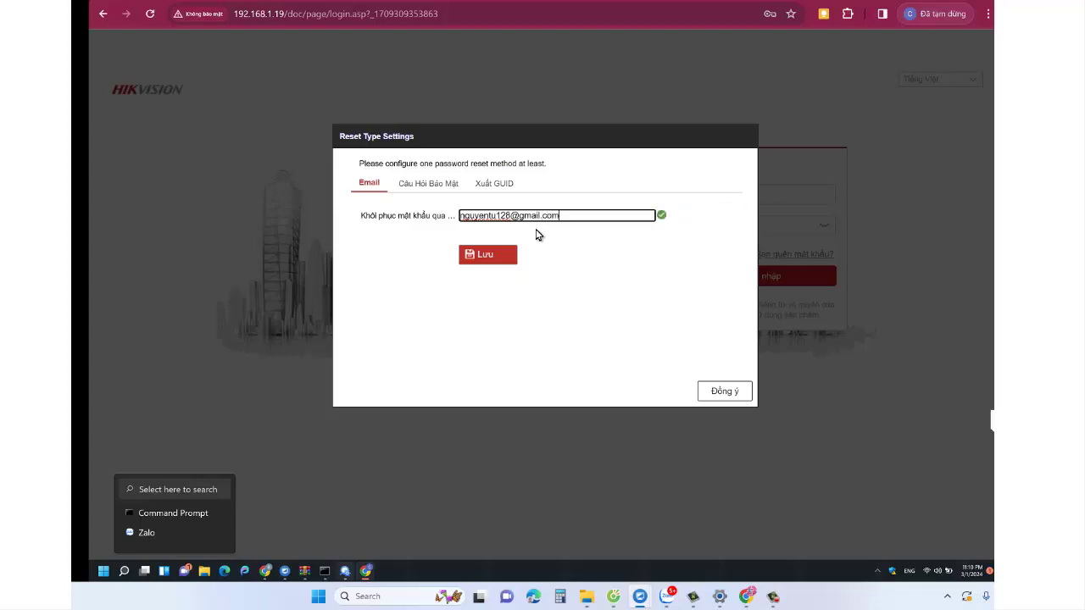
left_click(513, 254)
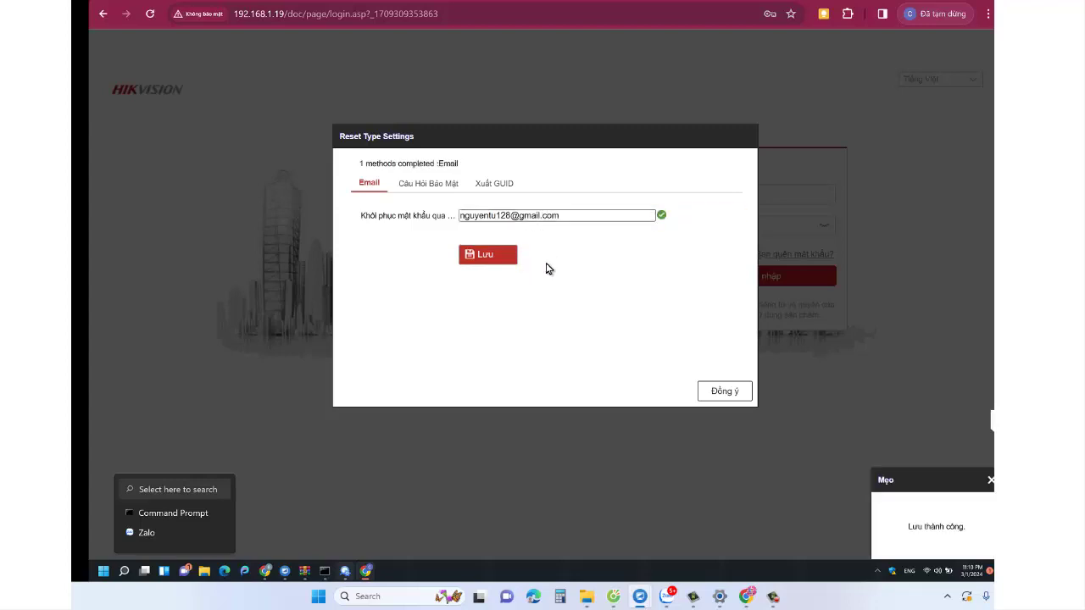
left_click(722, 391)
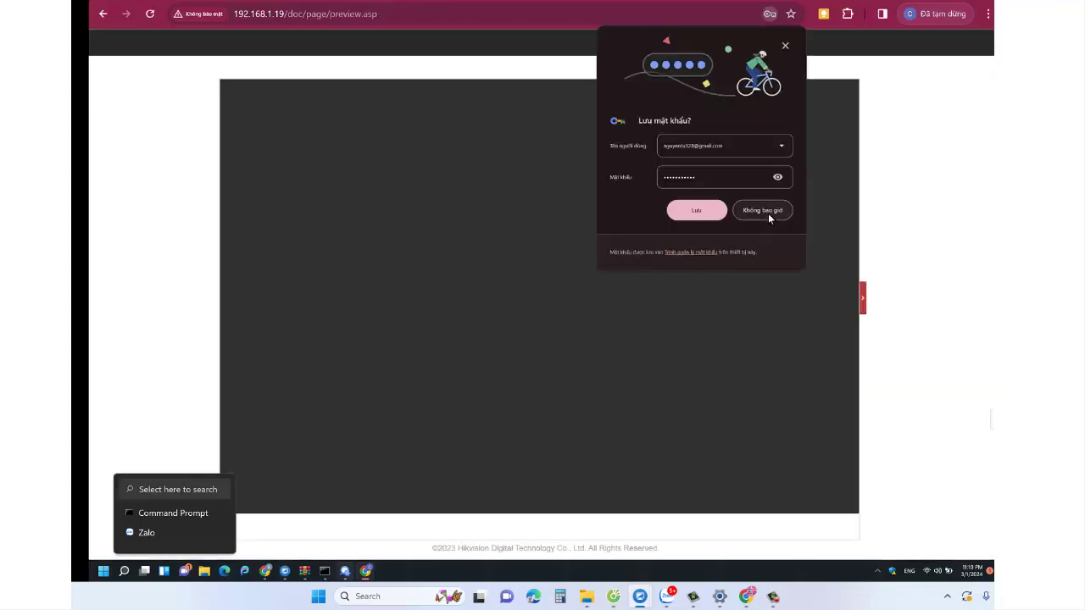
- Dismiss Chrome's 'Lưu mật khẩu?' prompt with Không bao giờ to reveal the eight-camera live view
left_click(698, 214)
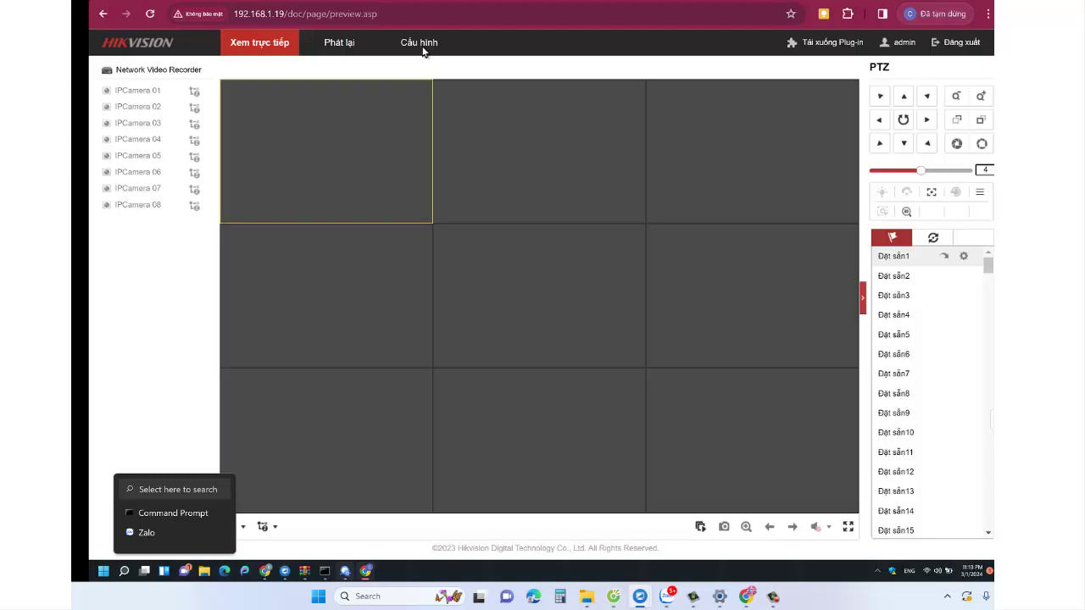
- Open Cấu hình to view the DS-7108NI-Q1 recorder's Basic Information page
left_click(419, 48)
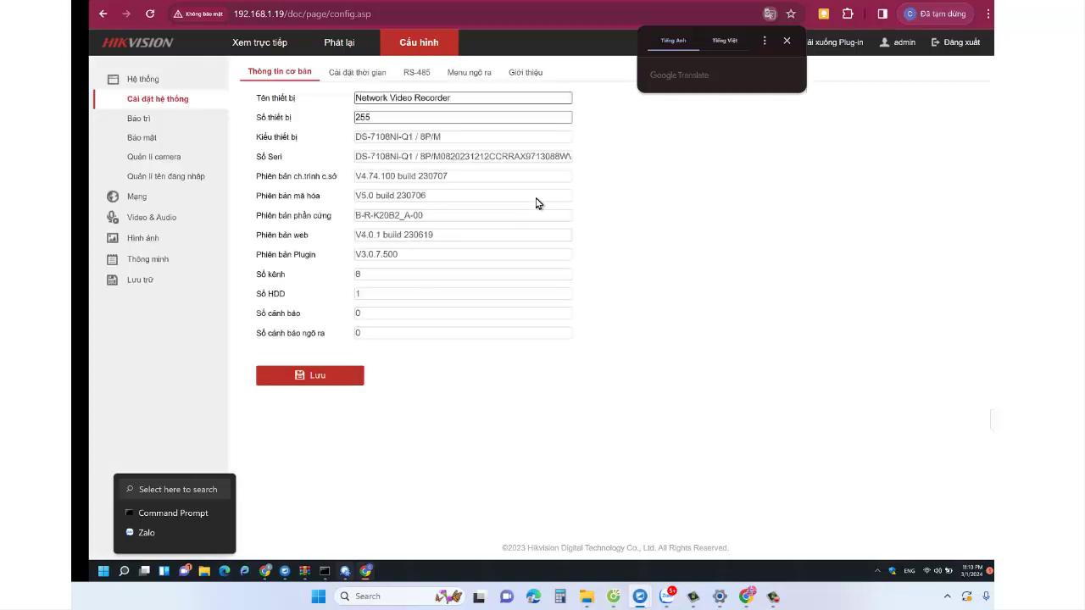
- Tick Đồng bộ với giờ máy tính in the time settings and save with Lưu
left_click(151, 205)
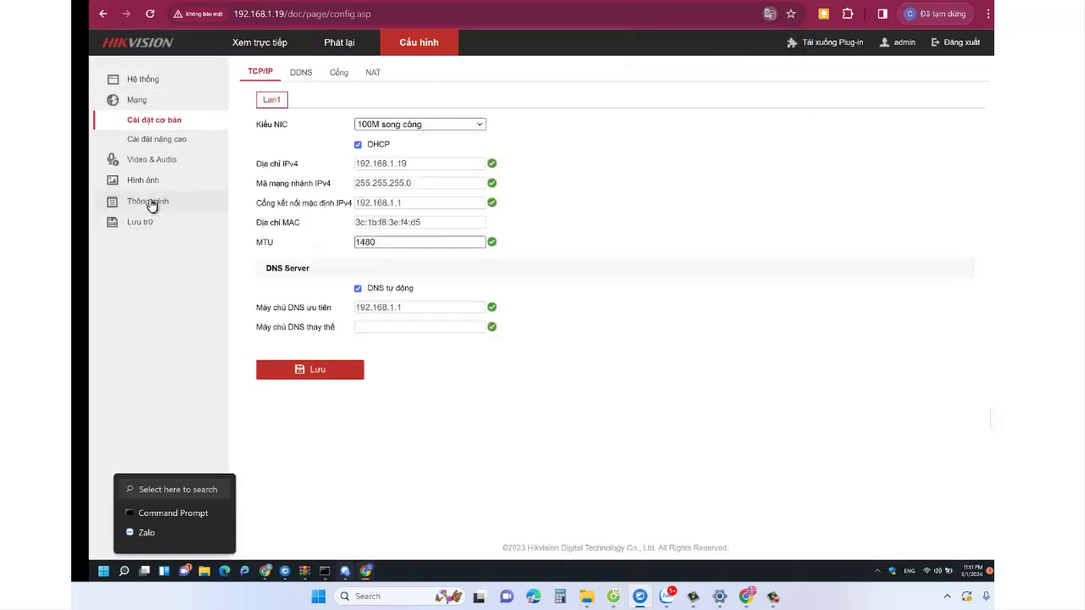
left_click(157, 142)
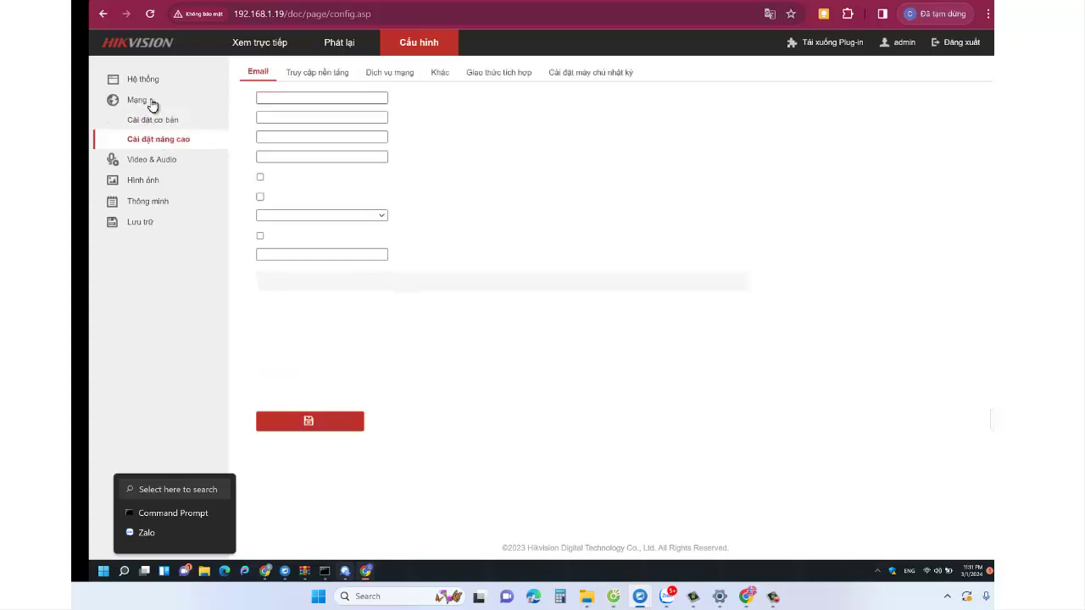
left_click(148, 82)
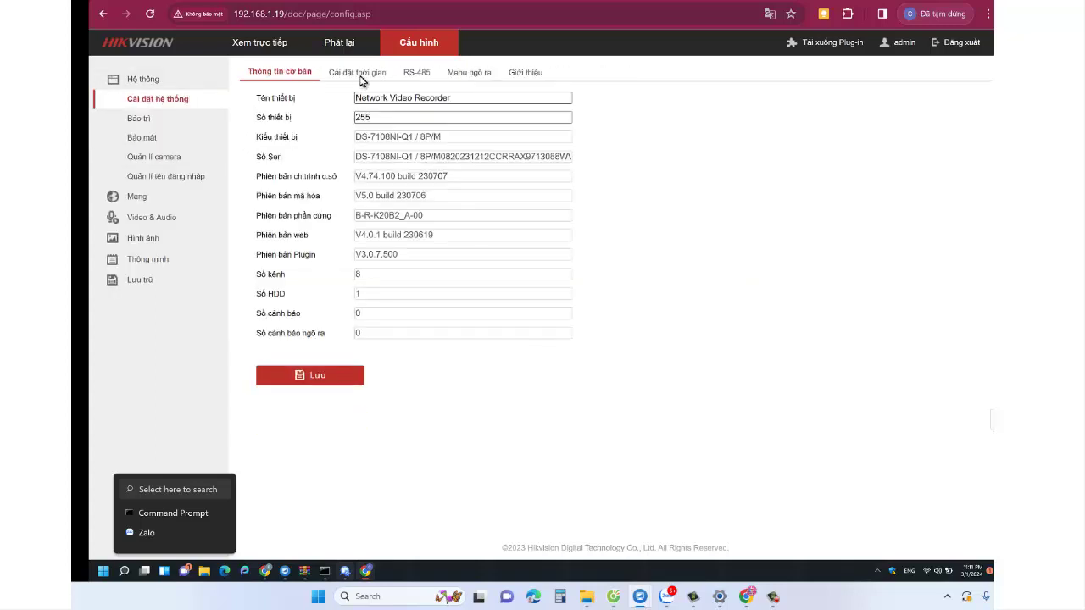
left_click(360, 73)
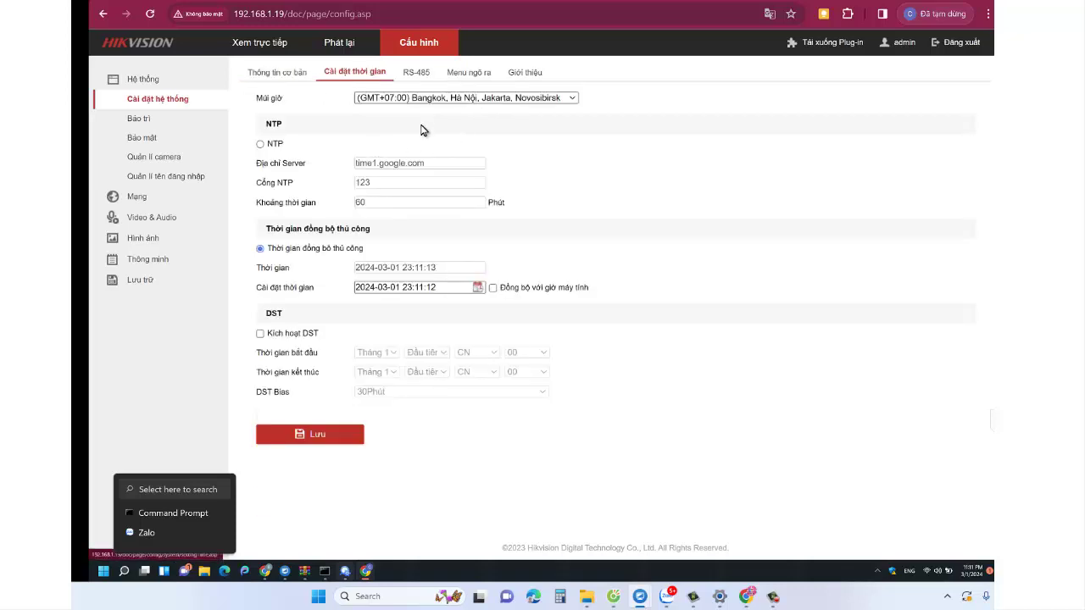
left_click(493, 287)
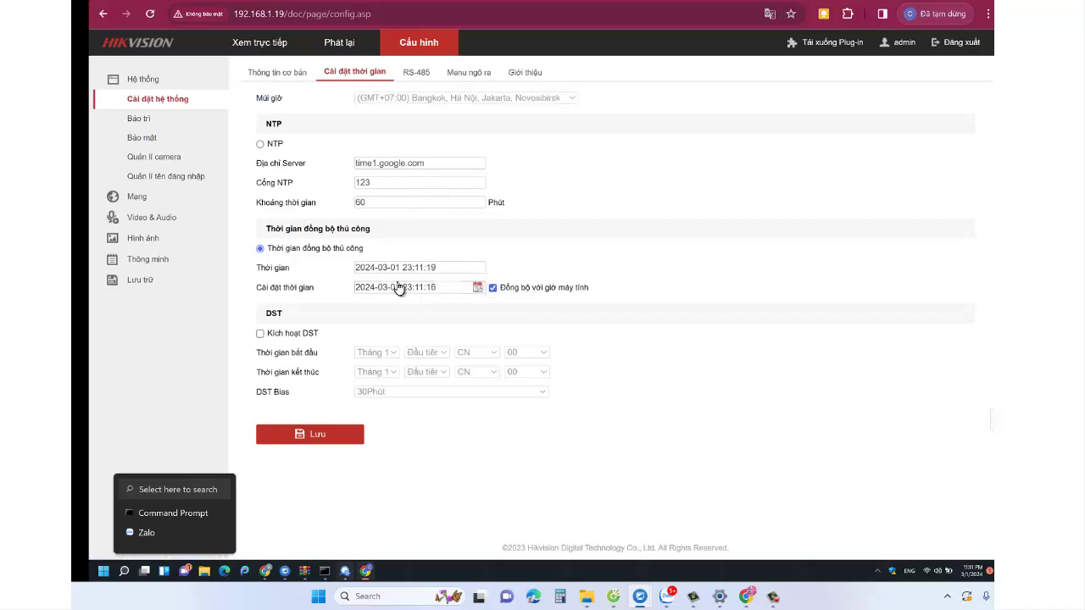
left_click(329, 444)
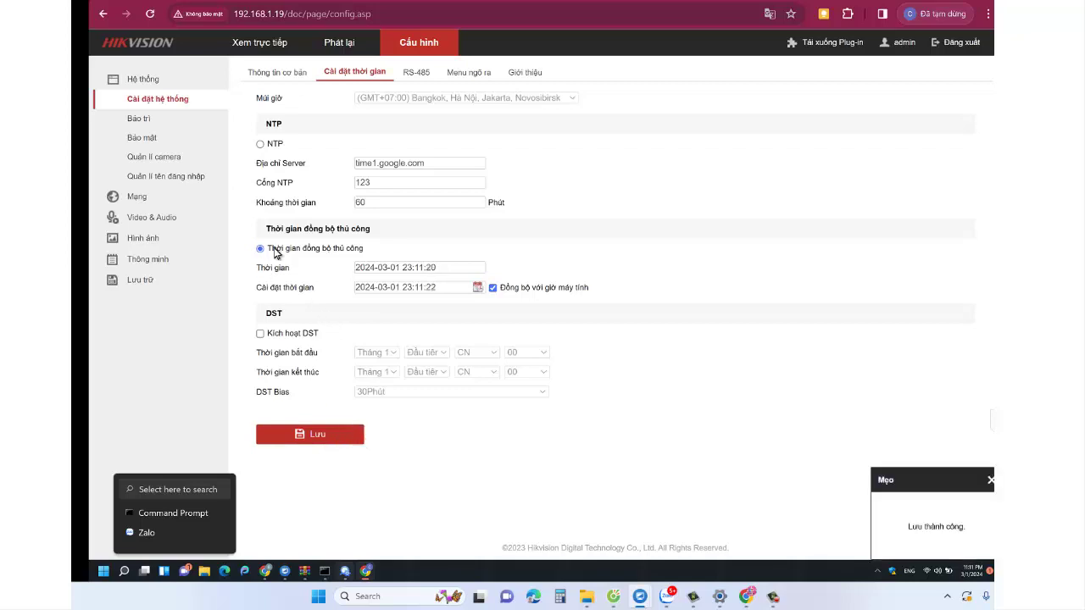
- On the TCP/IP page, turn off DHCP and set the IPv4 address to 192.168.1.199
left_click(141, 201)
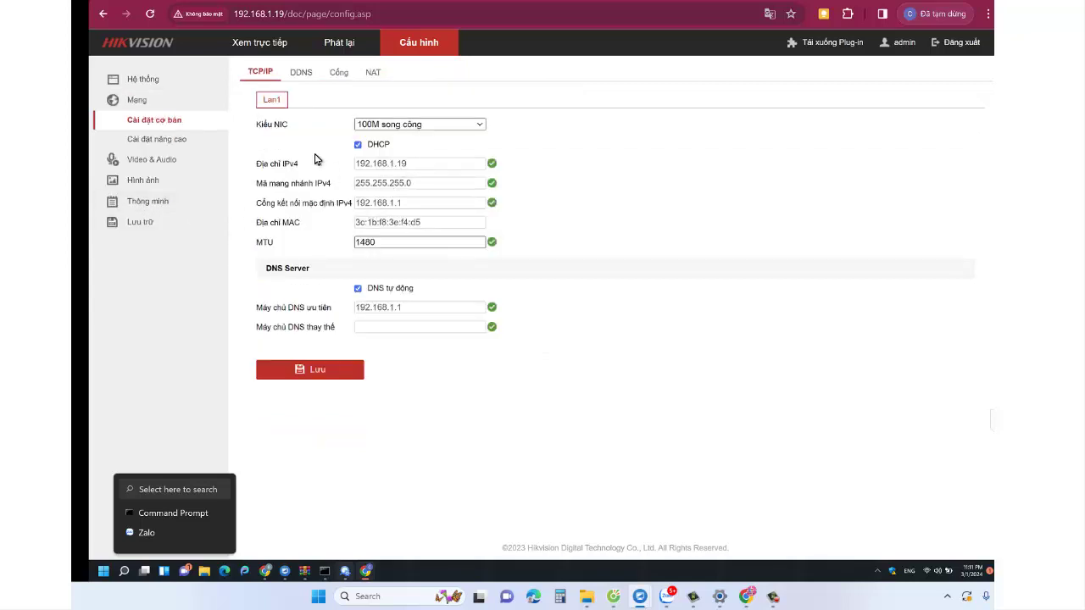
left_click(358, 144)
left_click(412, 163)
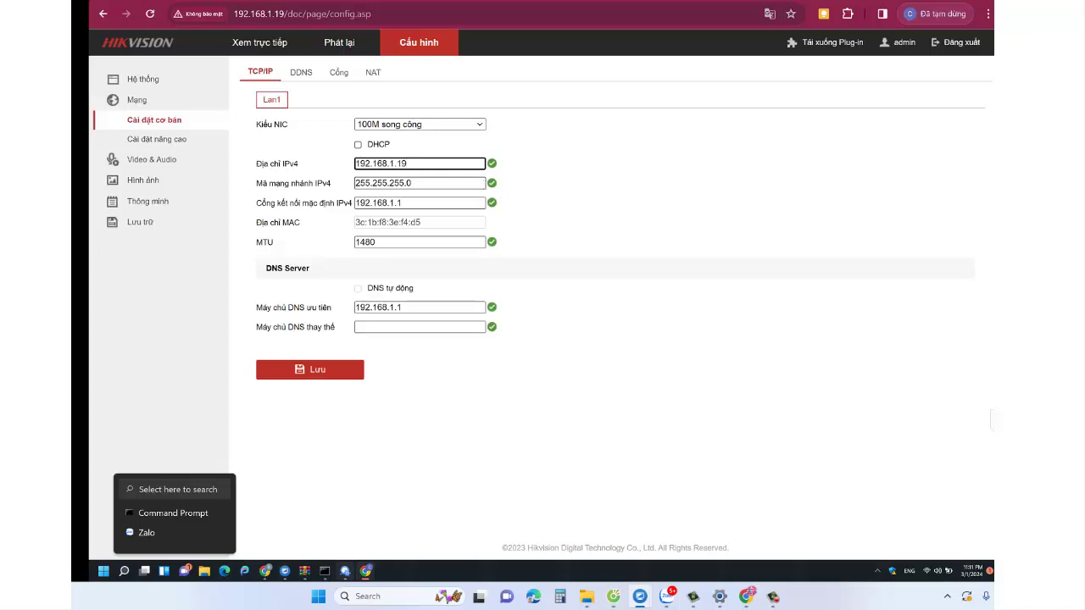
type("9")
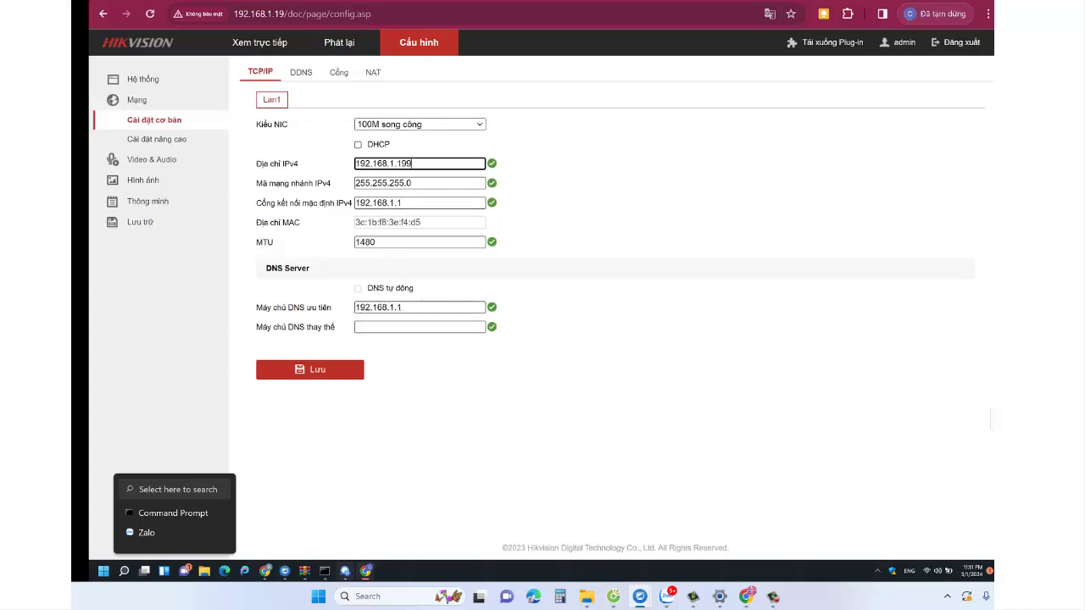
- Set preferred DNS 8.8.8.8 and alternate DNS 8.8.4.4, then save the network settings
left_click(405, 308)
left_click_drag(405, 307, 353, 308)
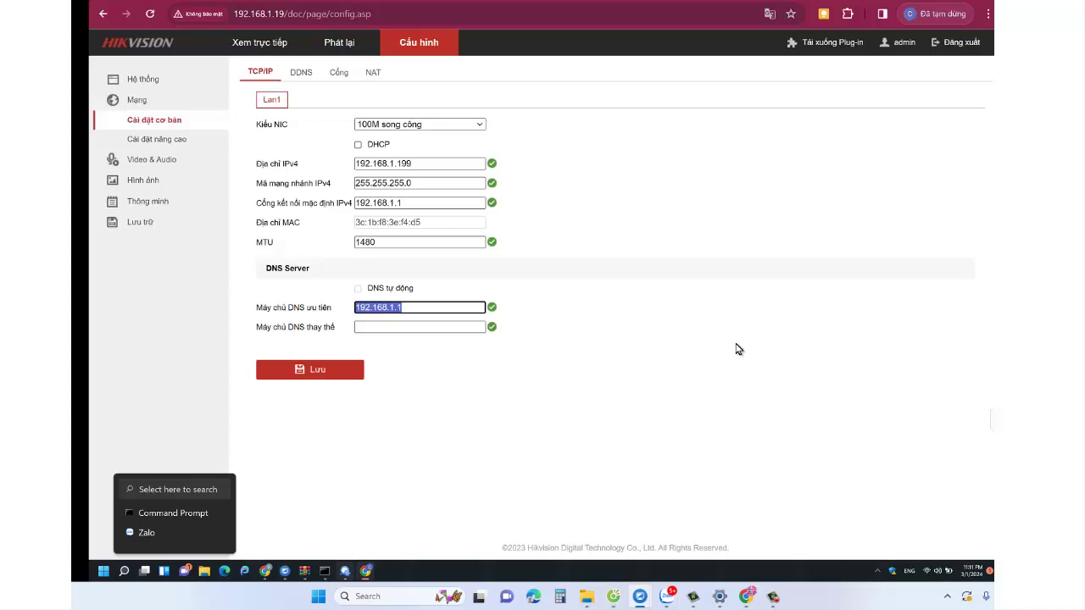
key("BackSpace")
type("8.8.8.8")
left_click(462, 328)
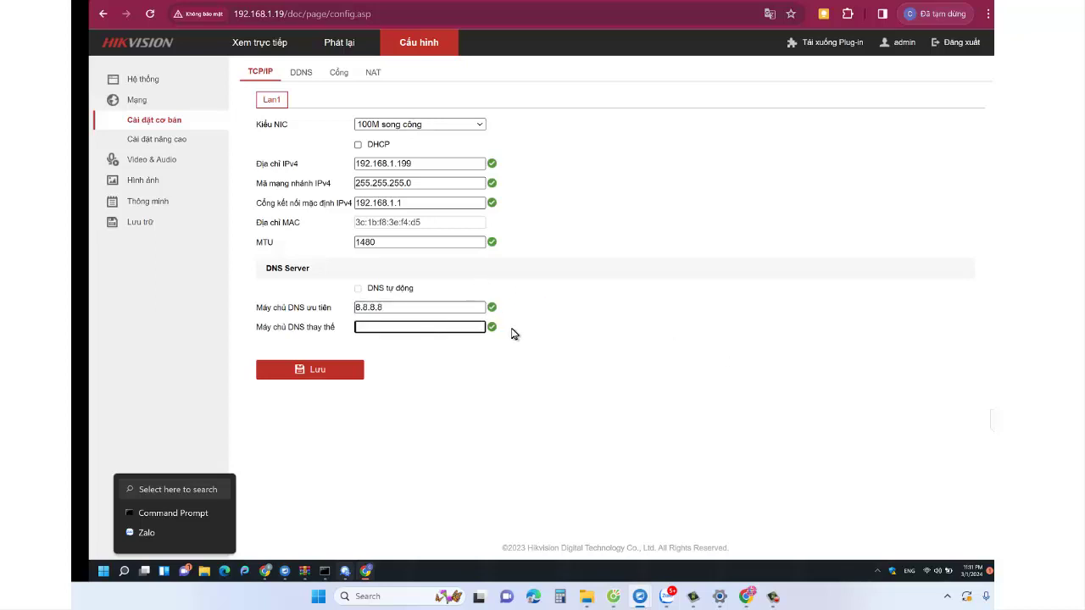
type("8.8.4.4")
left_click(346, 370)
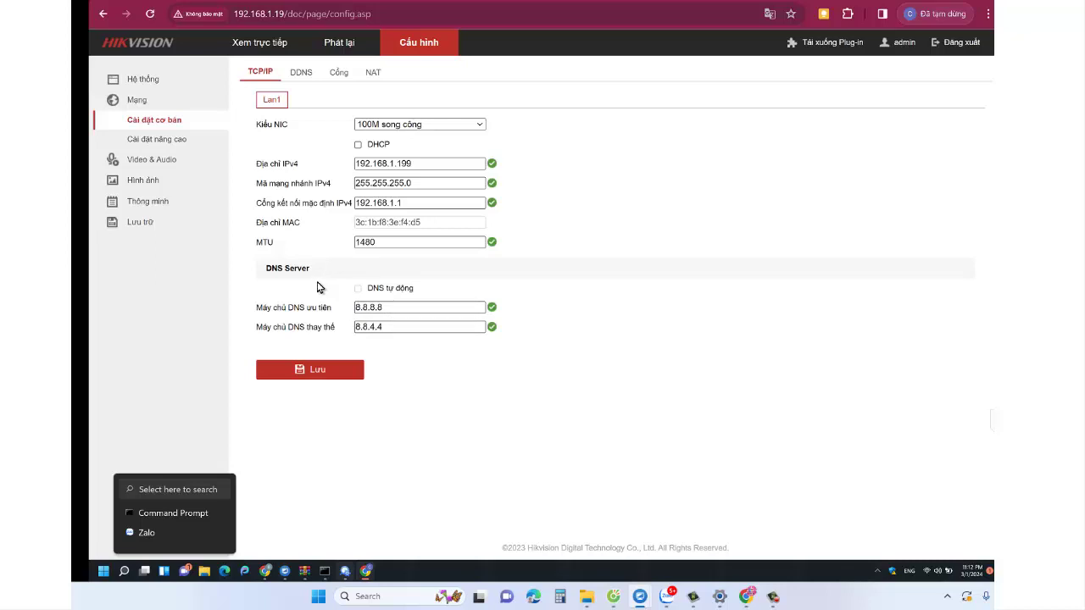
- Open Lưu trữ > Quản lí lưu trữ, then reload the recorder at 192.168.1.199
left_click(148, 225)
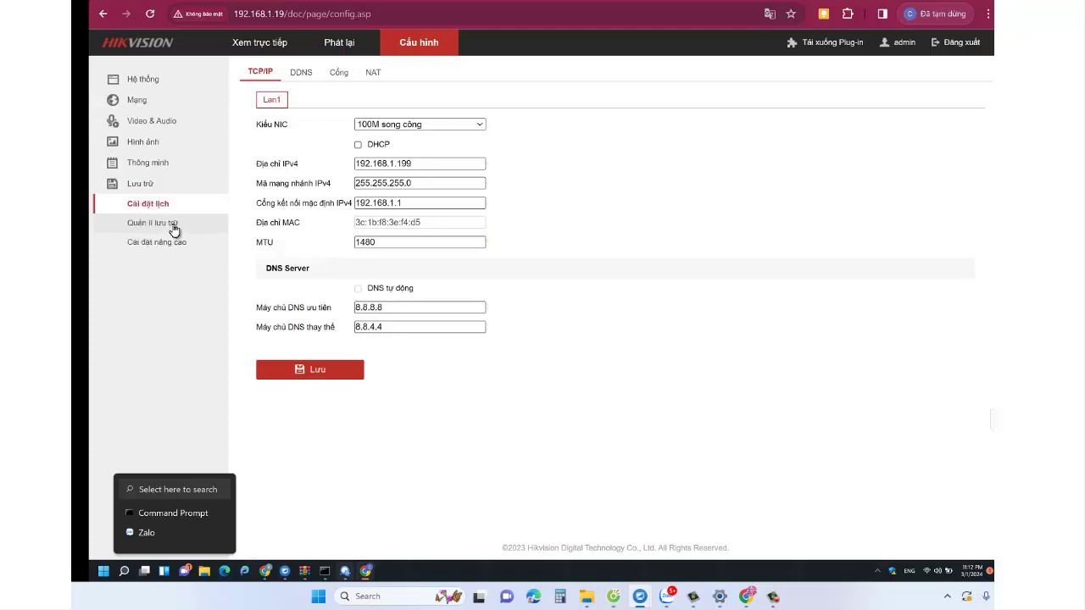
left_click(174, 228)
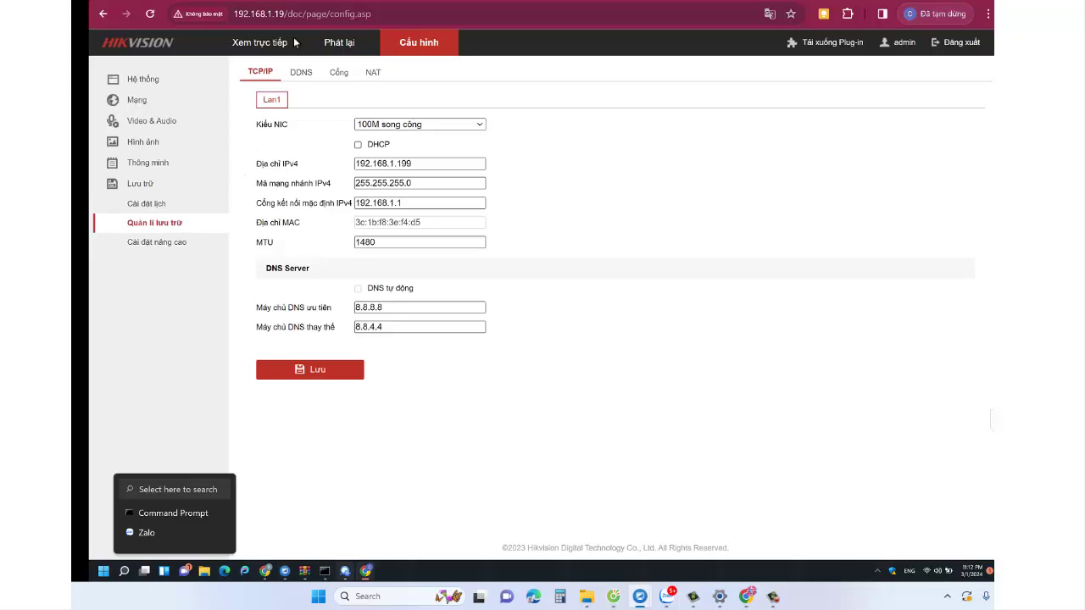
left_click_drag(280, 14, 373, 14)
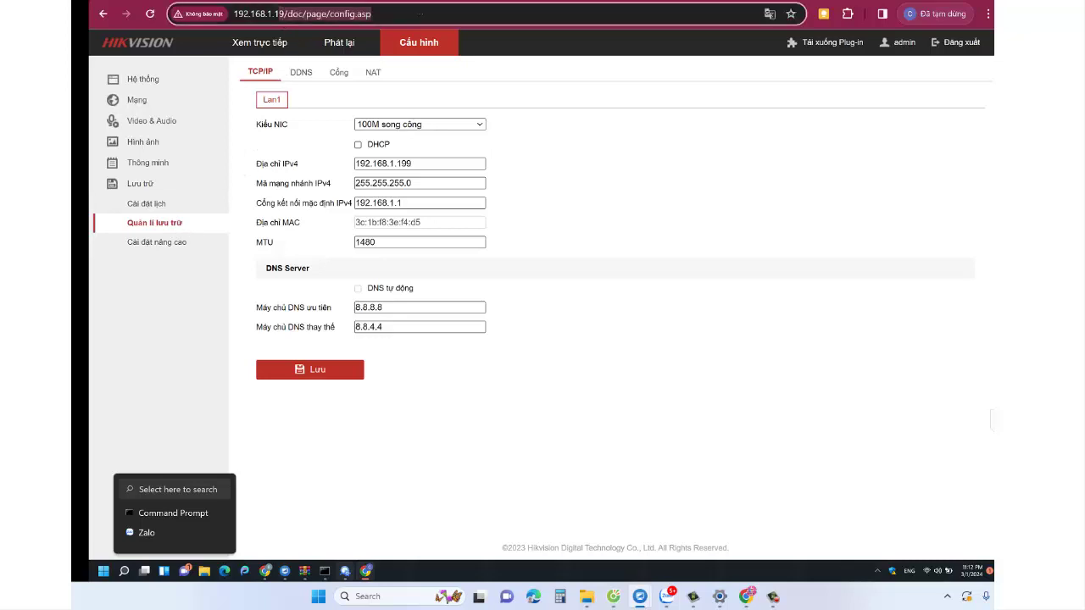
left_click(397, 14)
key("shift+End")
type("9")
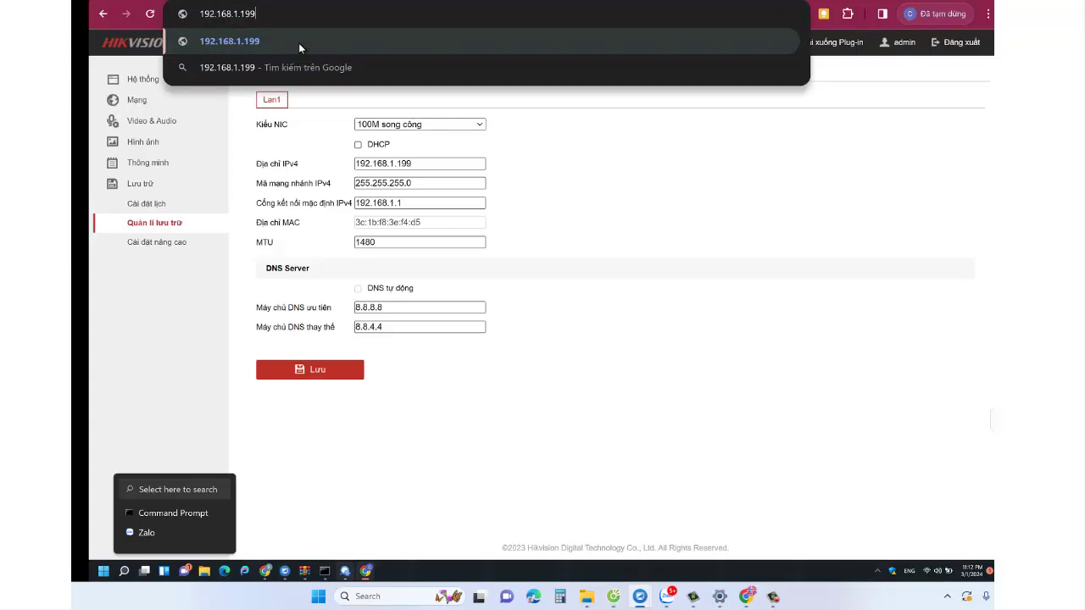
key("Return")
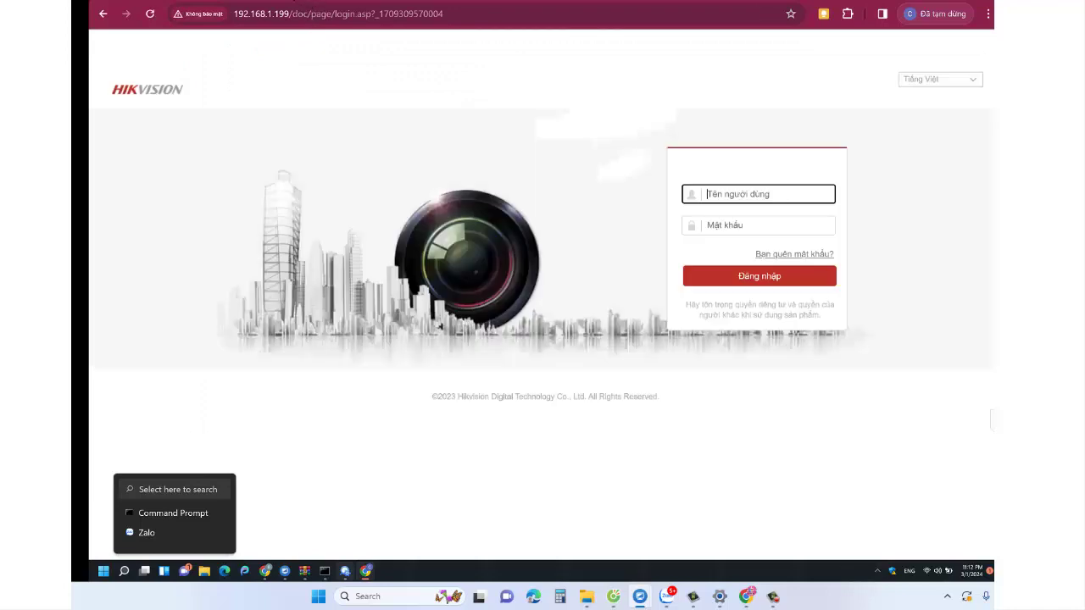
- Open a new browser tab and search for 'youtube'
key("ctrl+t")
left_click(300, 15)
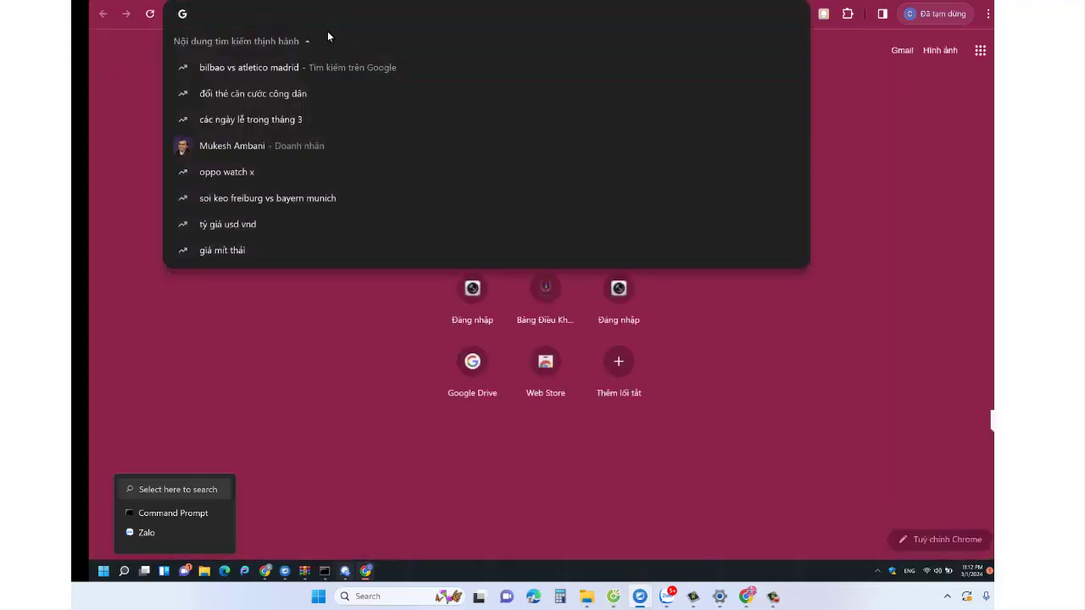
type("youtube")
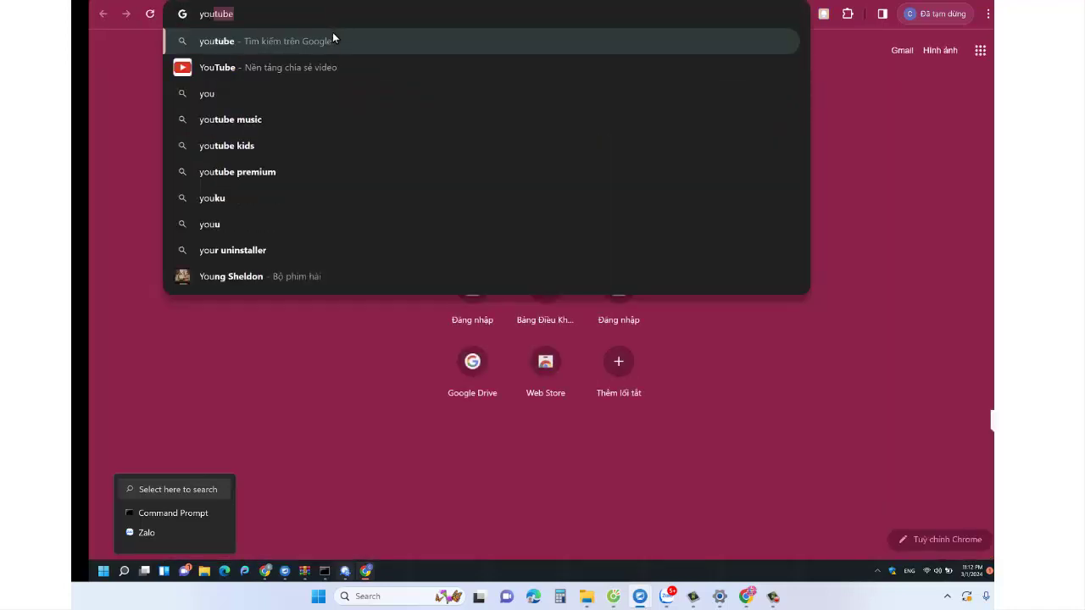
left_click(773, 596)
left_click(935, 542)
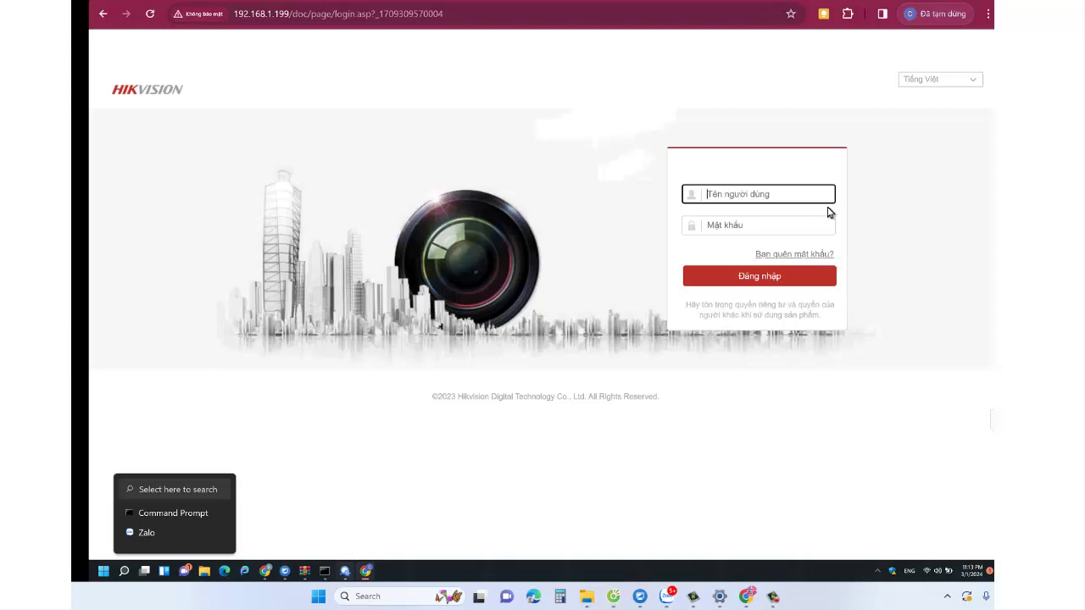
- Log in to the NVR with username admin and the account password
type("a")
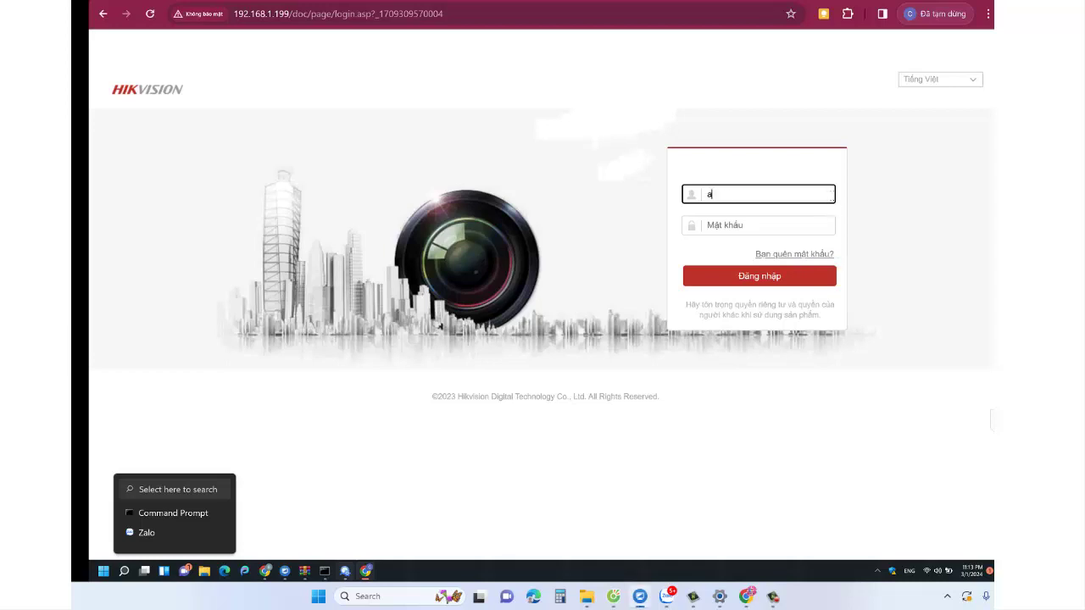
type("dmin")
key("Tab")
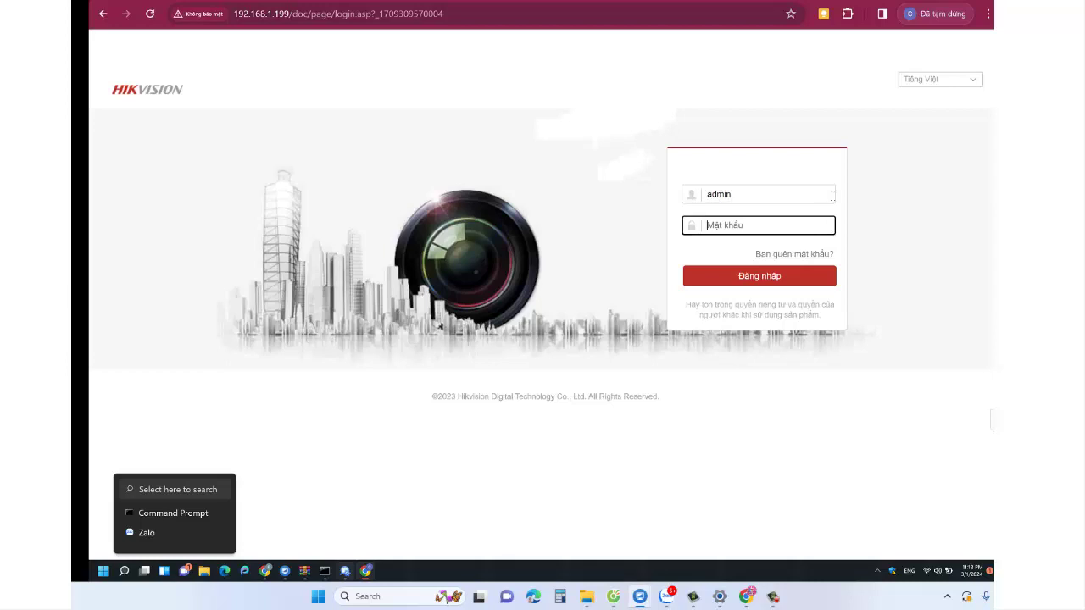
type("••")
left_click(805, 283)
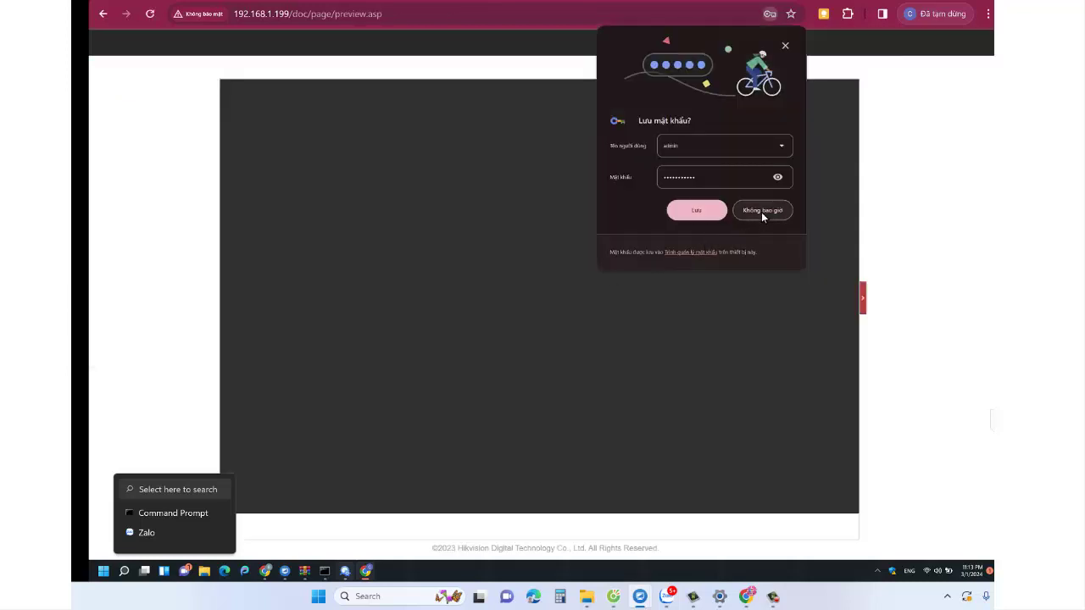
- Choose 'Không bao giờ' on Chrome's save-password prompt and go to the Cấu hình tab
left_click(762, 211)
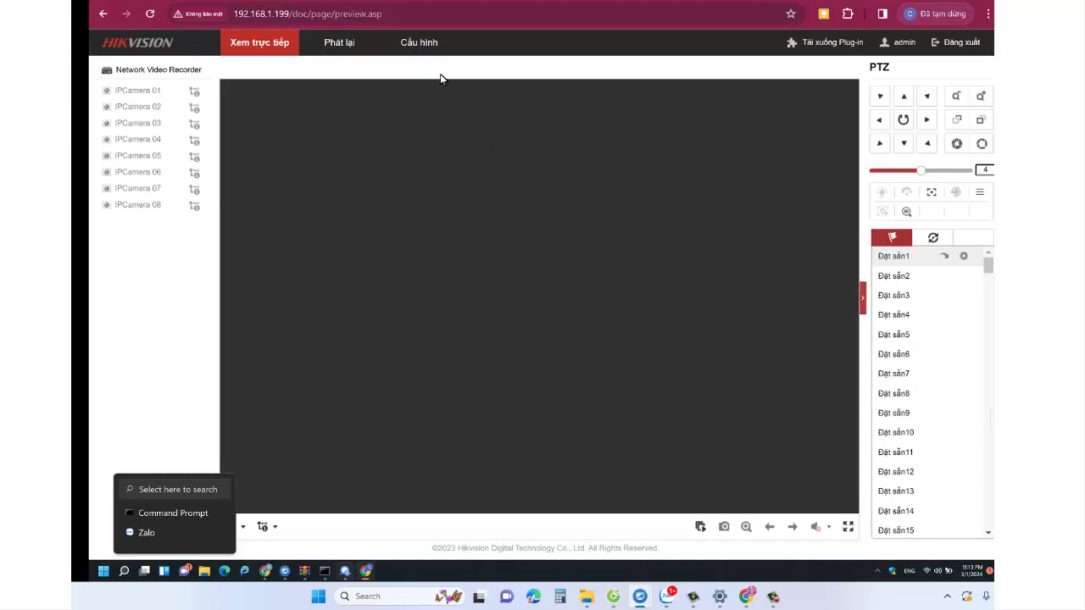
left_click(428, 46)
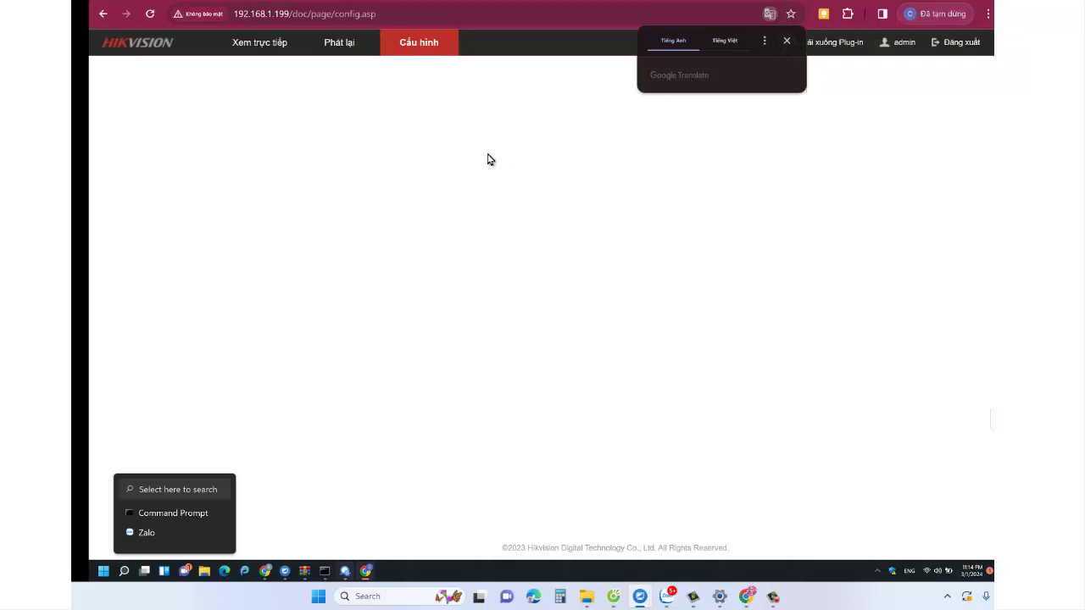
- Dismiss the Translate offer, open Lưu trữ > Quản lí lưu trữ, and tick the 930.85GB HDD 1
left_click(788, 44)
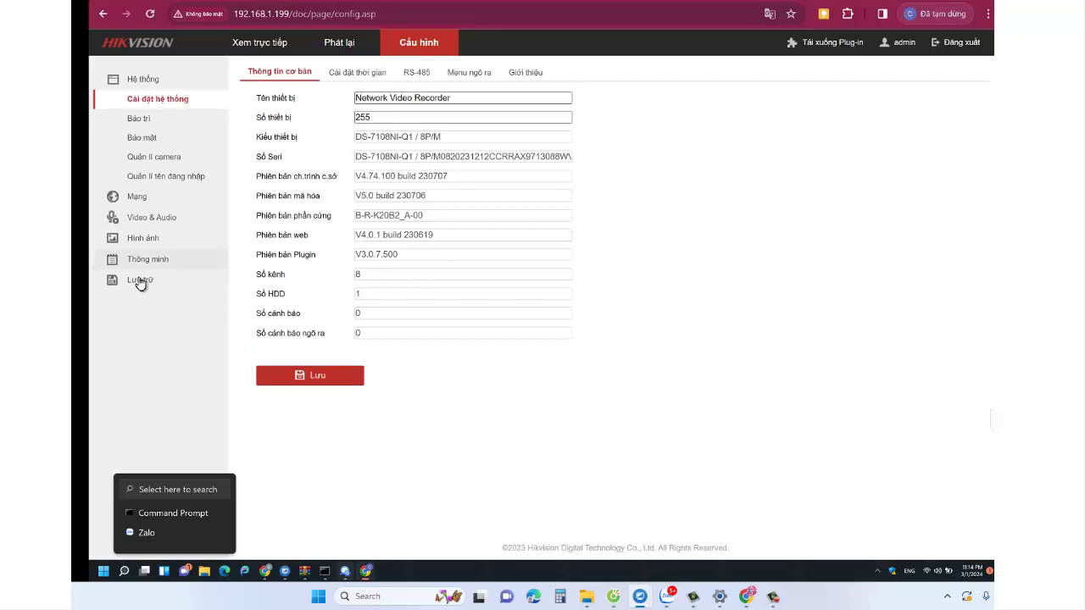
left_click(141, 280)
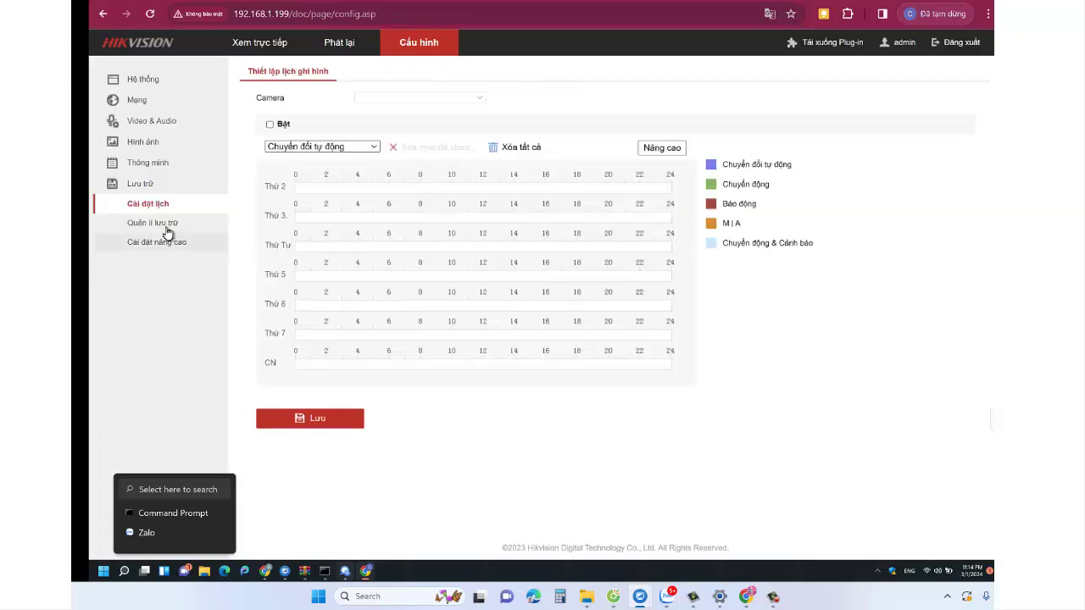
left_click(224, 226)
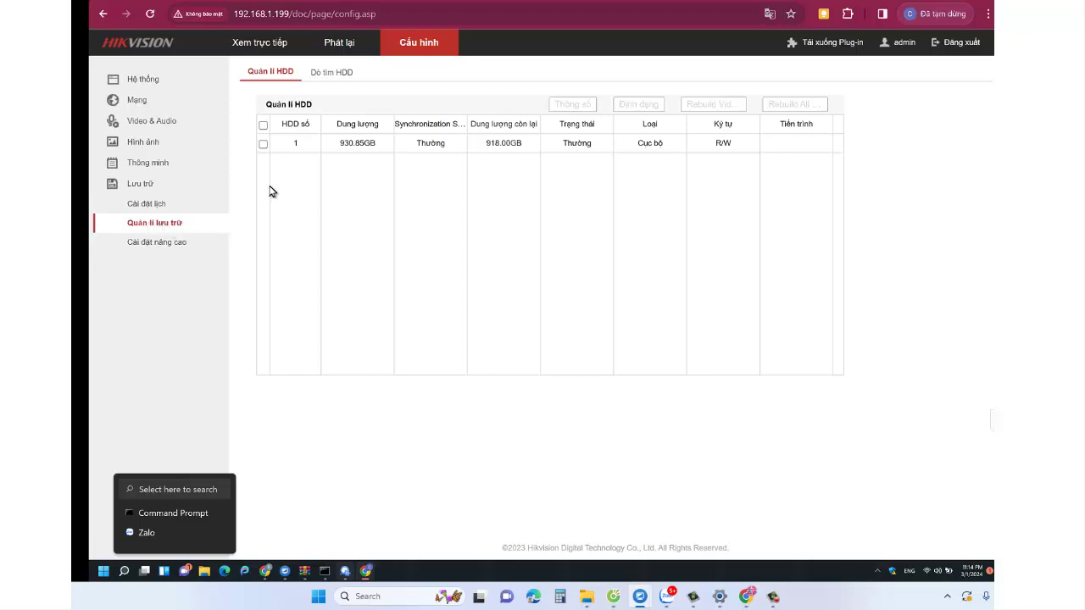
left_click(264, 146)
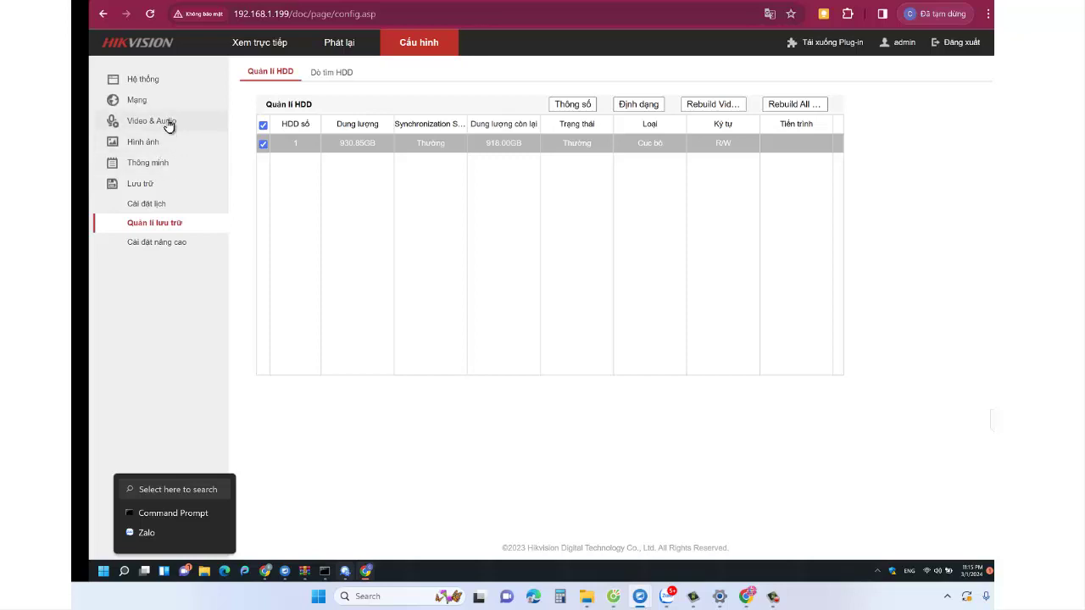
- Go to Cài đặt nâng cao > Truy cập nền tảng and tick Bật for Hik-Connect
left_click(194, 109)
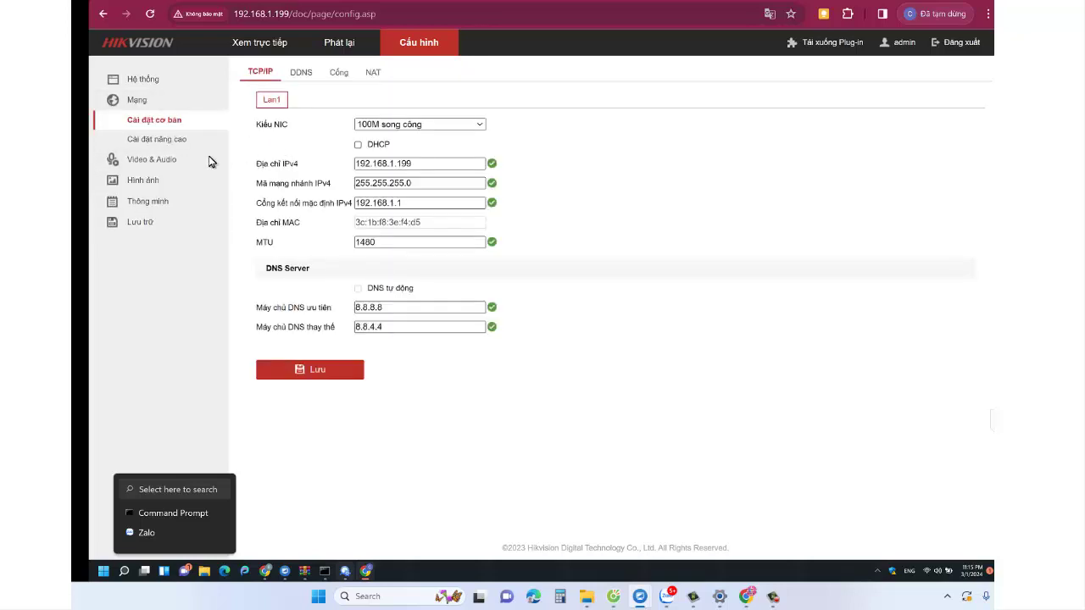
left_click(182, 140)
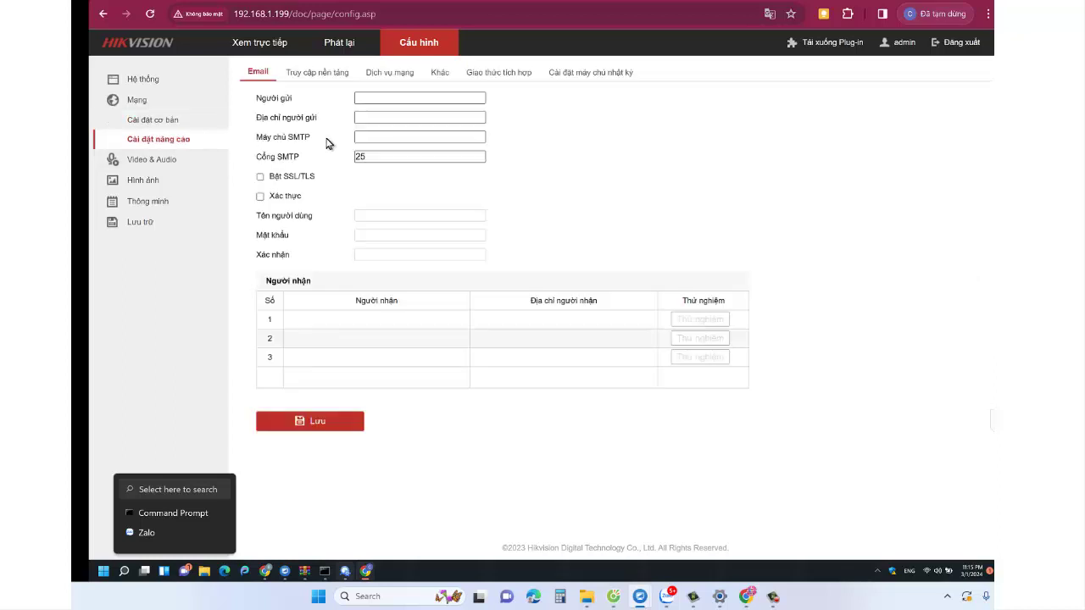
left_click(318, 73)
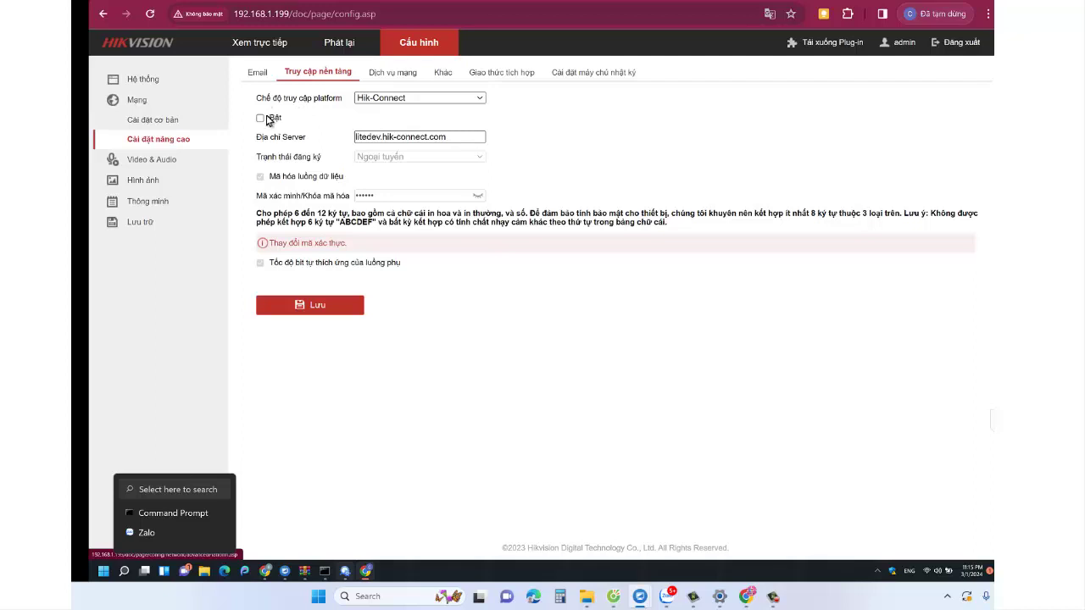
left_click(260, 119)
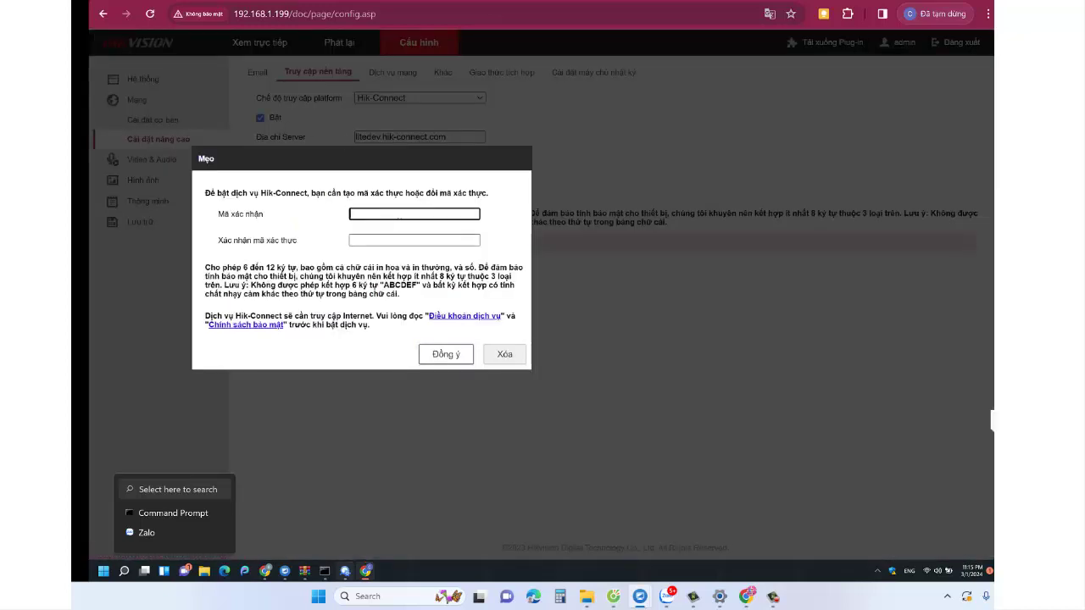
- Enter and confirm the Hik-Connect verification code, then accept with Đồng ý
type("1234567890")
left_click(373, 240)
left_click(406, 241)
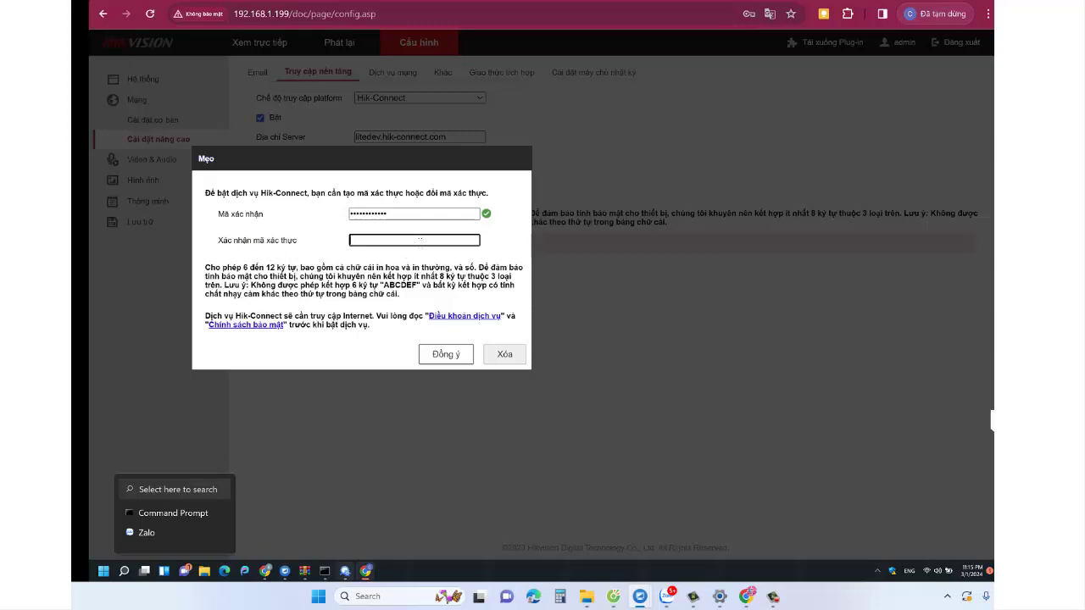
type("••••")
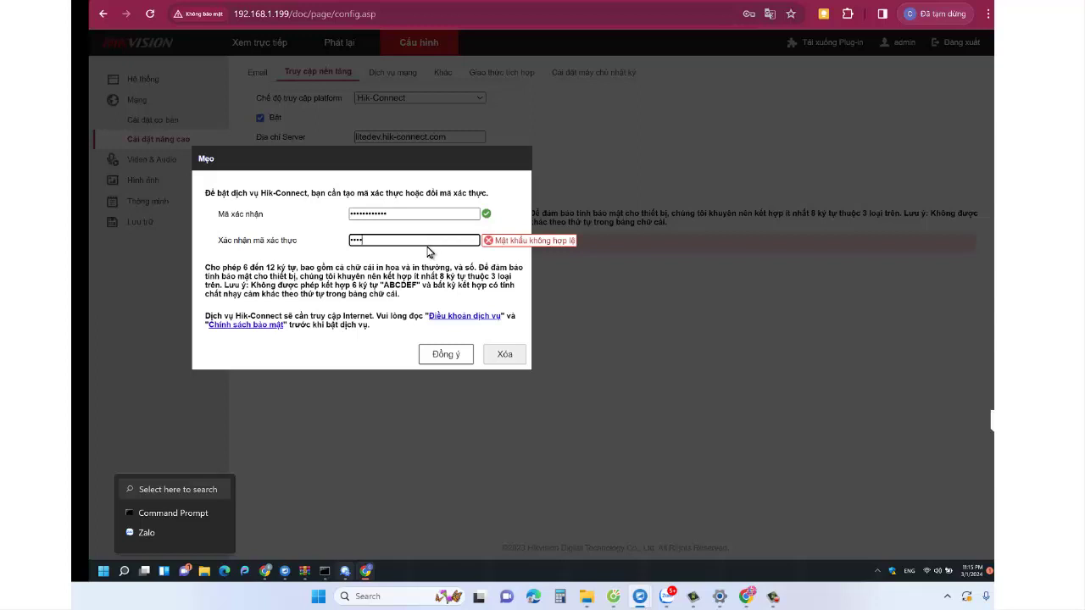
type("••••••")
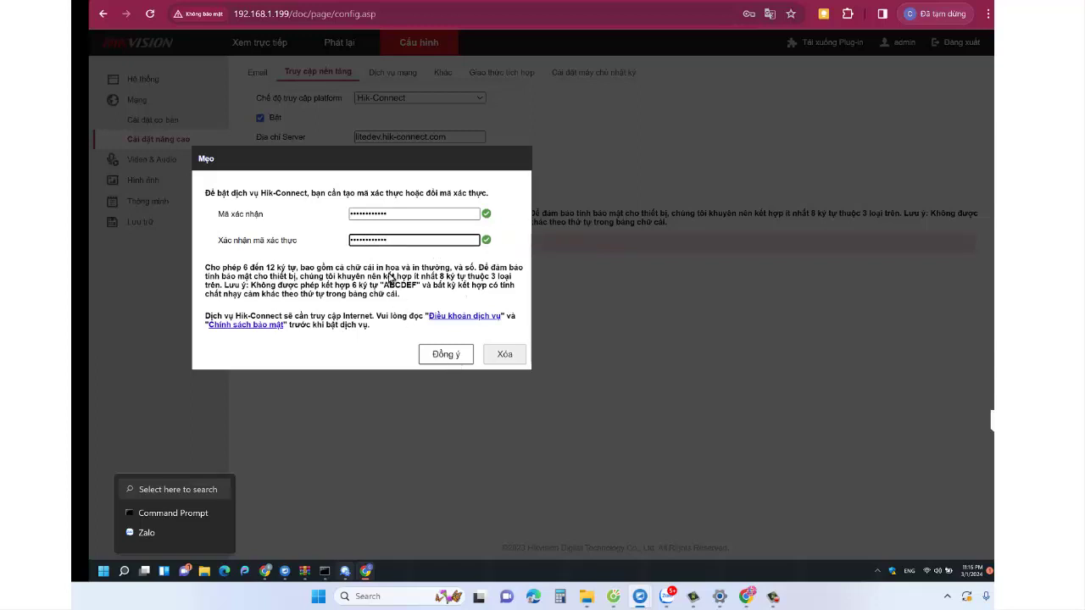
left_click(439, 356)
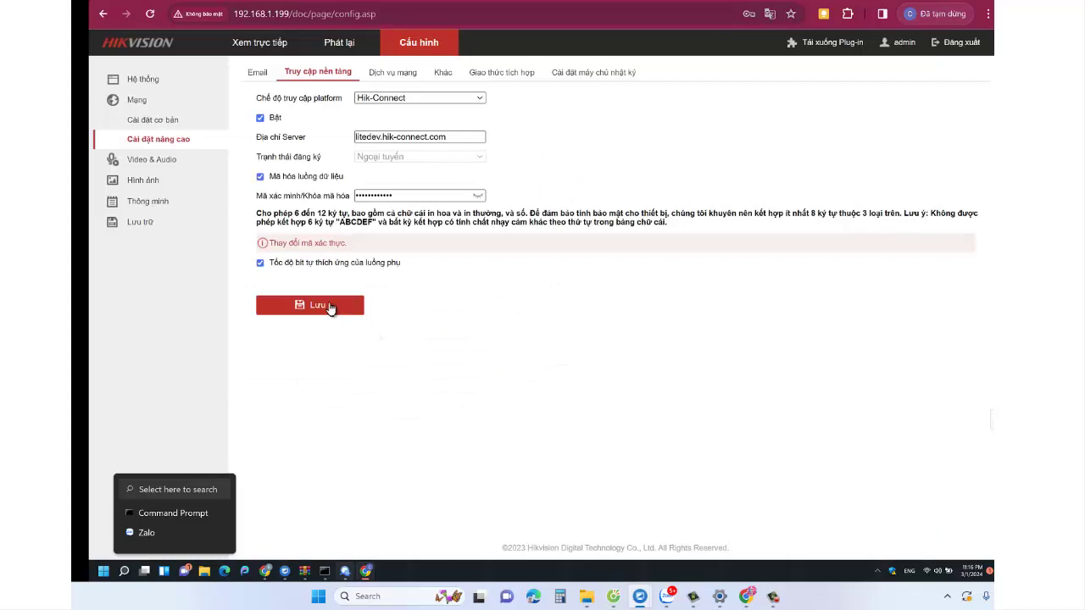
- Save the platform access settings, revisit Cài đặt cơ bản and Cài đặt nâng cao, and save again
left_click(330, 307)
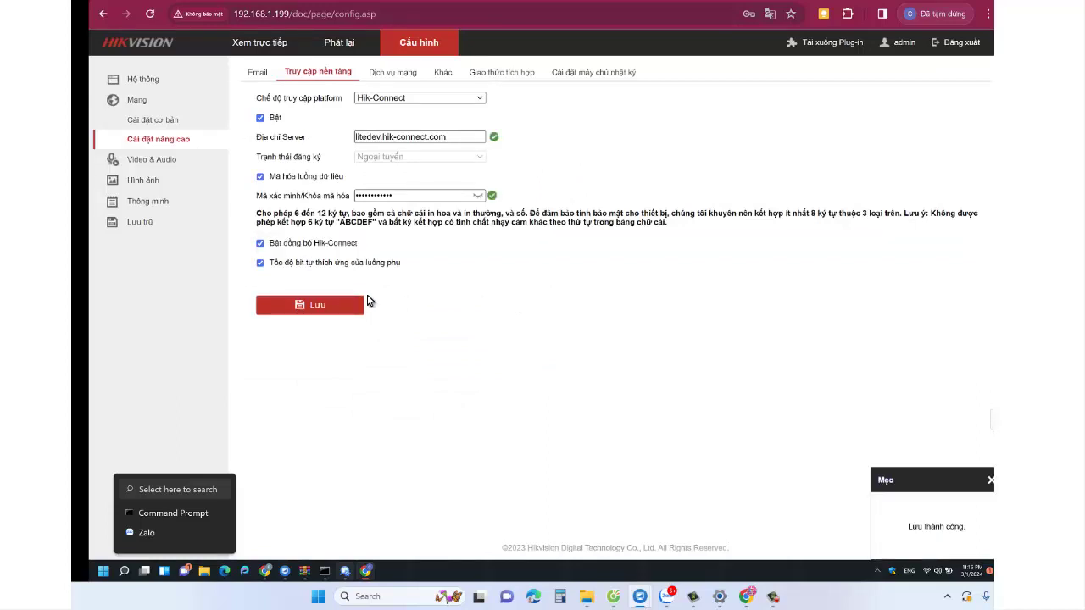
left_click(171, 121)
left_click(167, 141)
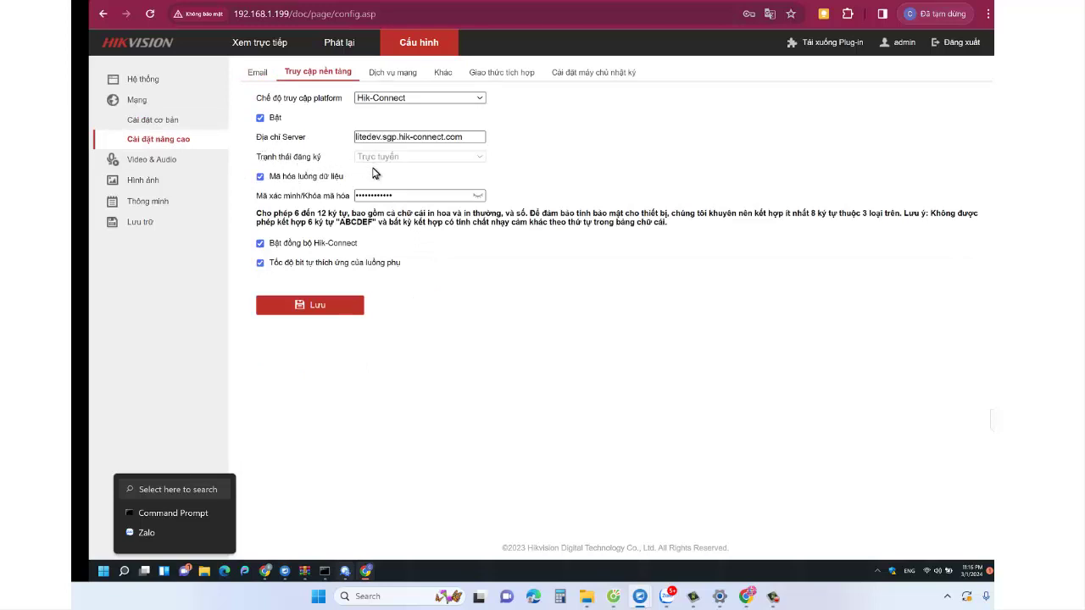
left_click(311, 308)
- View the DS-7108NI-Q1's serial number under Hệ thống > Cài đặt hệ thống, then return to Xem trực tiếp
left_click(143, 79)
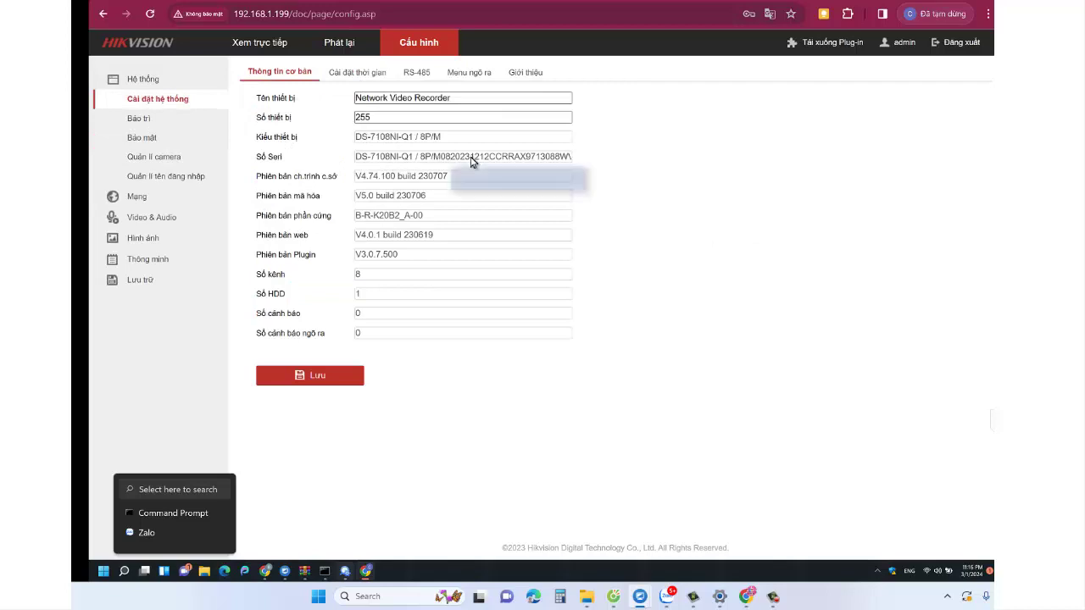
left_click_drag(483, 156, 508, 158)
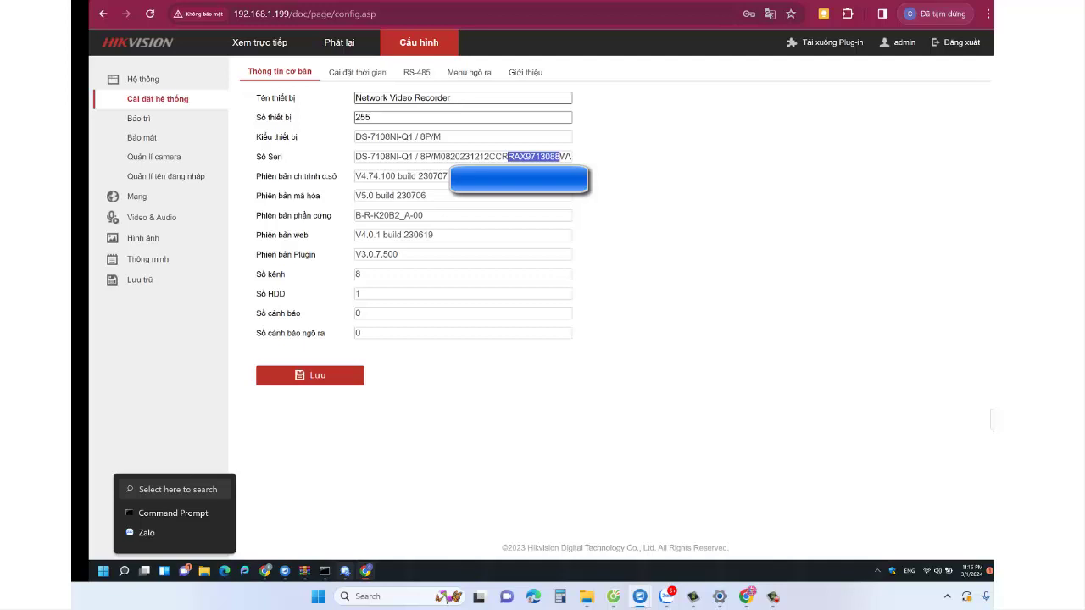
left_click(346, 49)
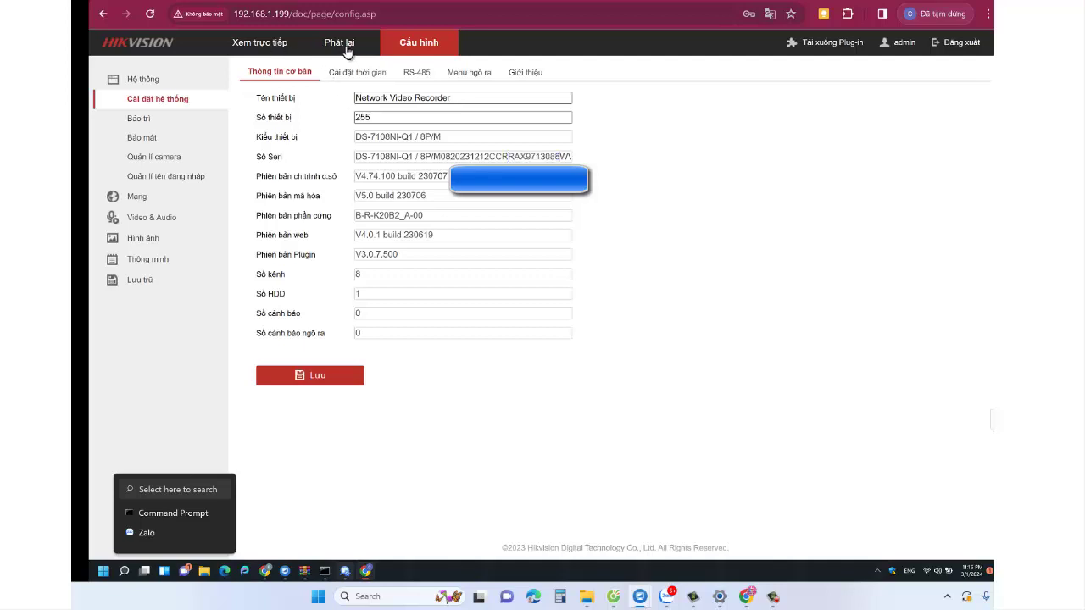